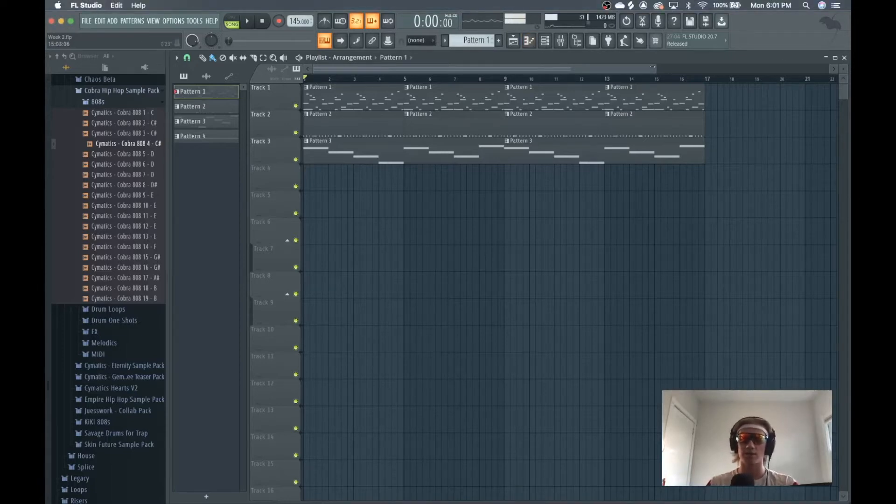
# Play the arrangement from the start, then open Pattern 1's FLEX melody in the piano roll
pyautogui.press('space')
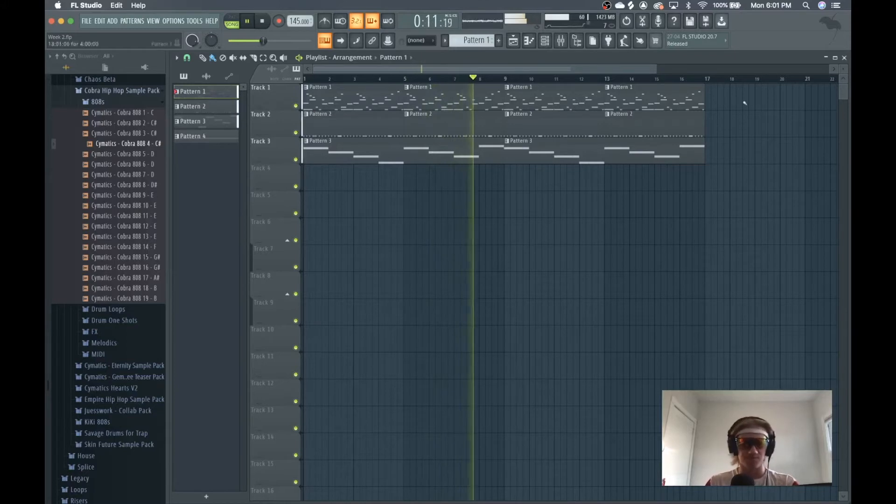
pyautogui.press('space')
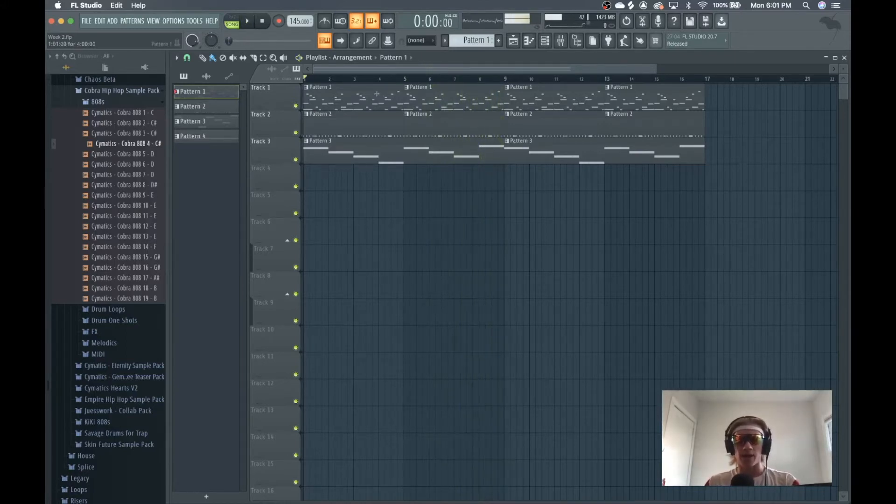
pyautogui.doubleClick(355, 103)
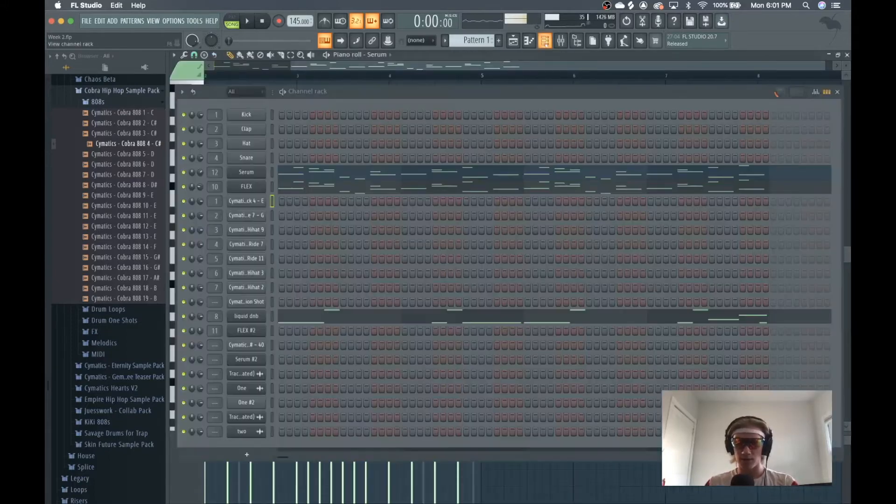
pyautogui.press('F6')
pyautogui.click(334, 192)
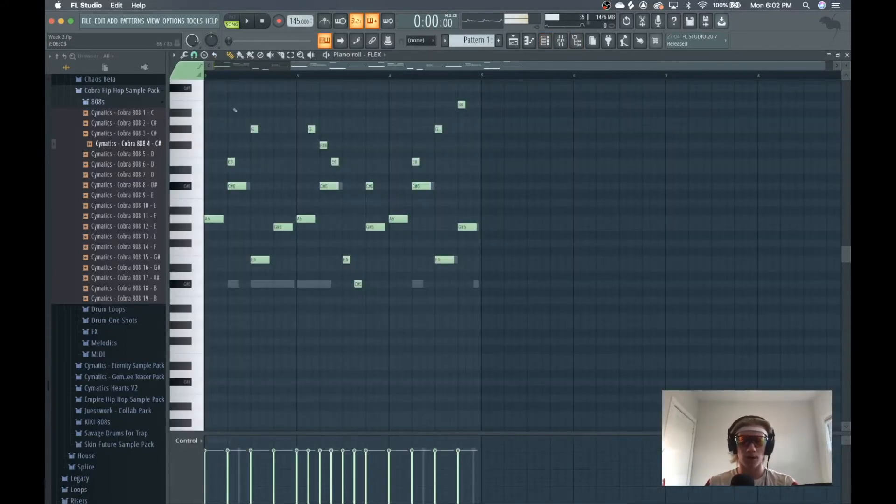
# Check the root note and scale selected for the piano roll's scale highlighting
pyautogui.click(174, 54)
pyautogui.moveTo(192, 114)
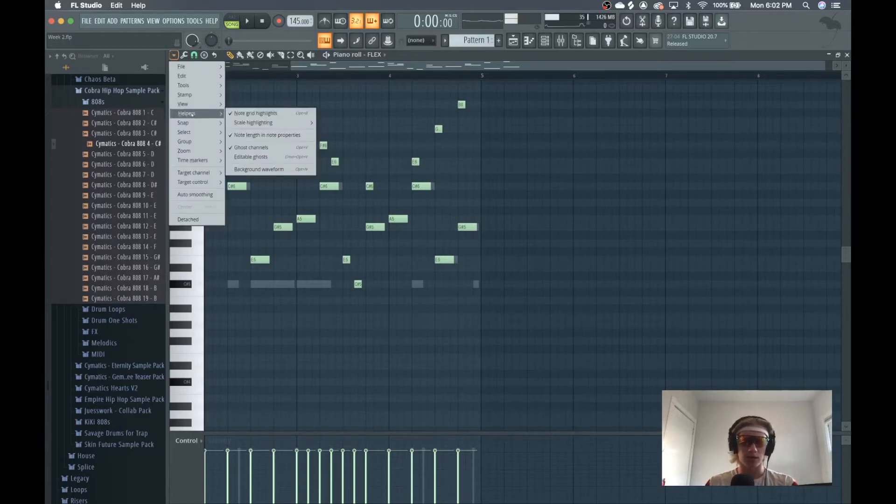
pyautogui.moveTo(264, 125)
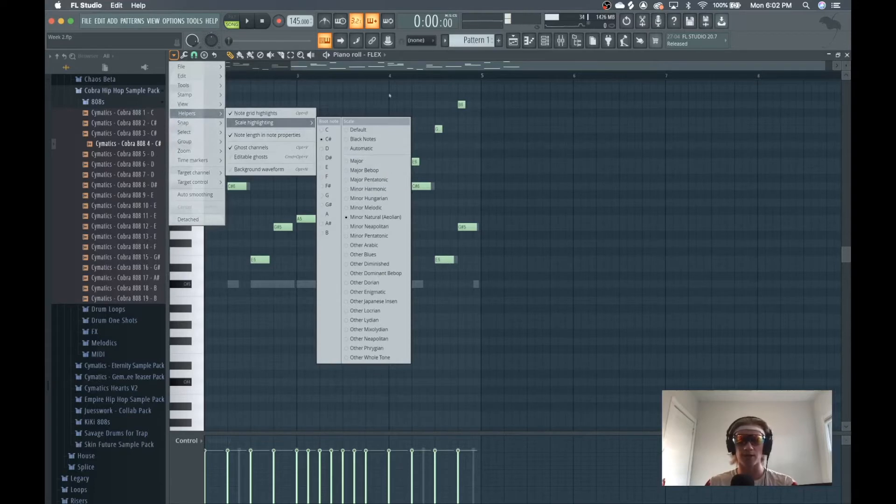
pyautogui.click(398, 69)
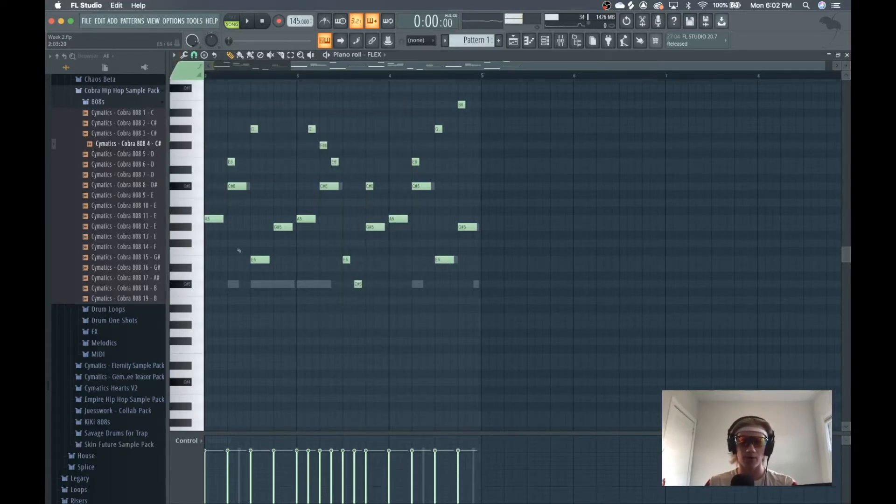
# Open the liquid dnb channel's notes in the piano roll and examine them from bar 1
pyautogui.press('F6')
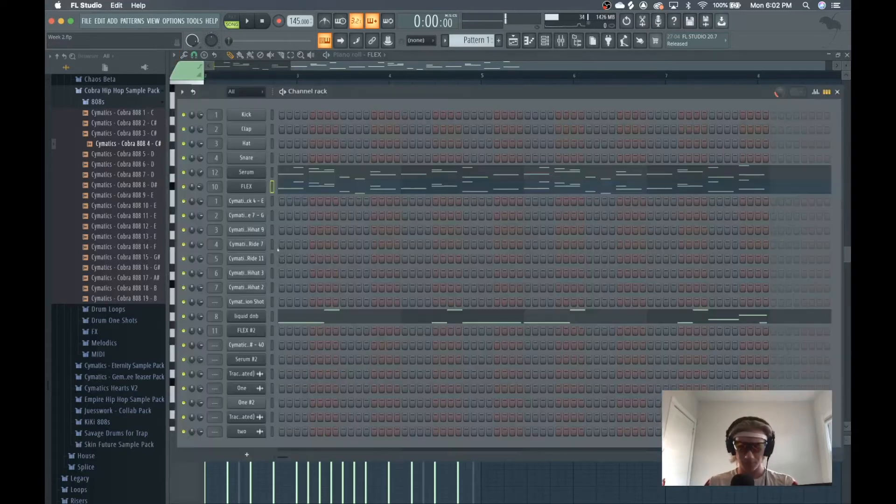
pyautogui.click(298, 323)
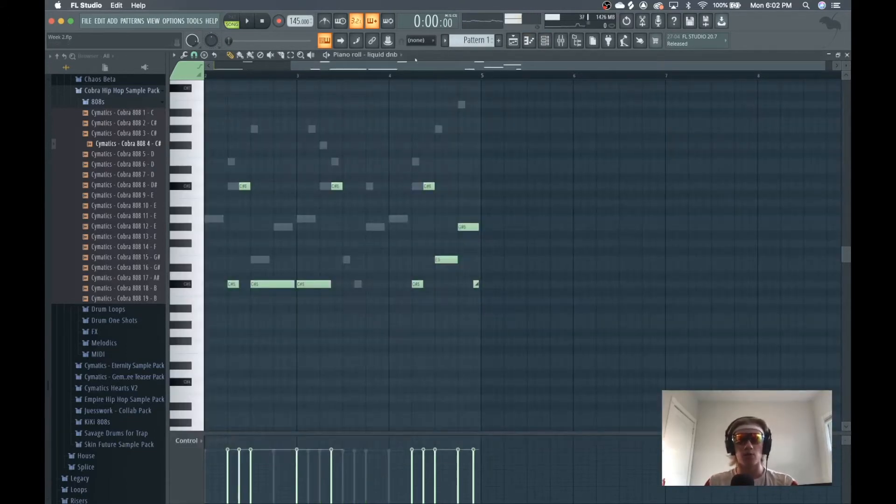
pyautogui.moveTo(316, 79); pyautogui.dragTo(145, 103)
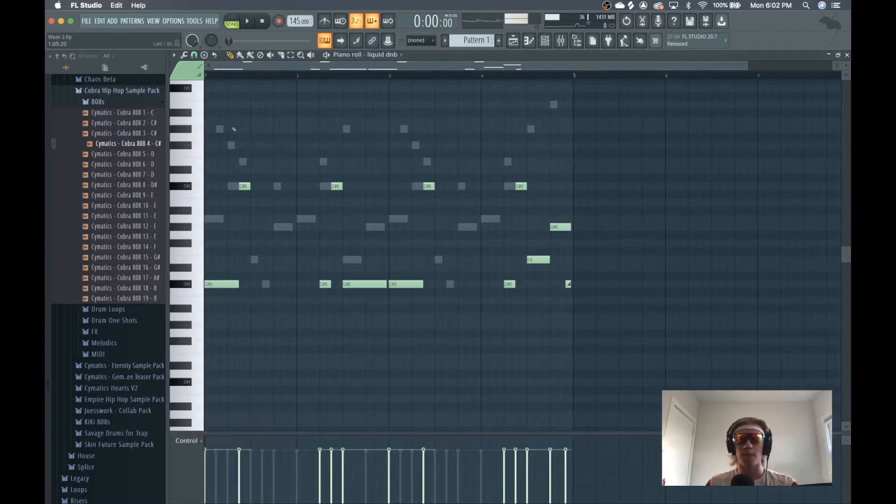
# Audition several Cymatics Cobra 808 samples in the 808s folder, ending with Cobra 808 16 - G#
pyautogui.click(544, 41)
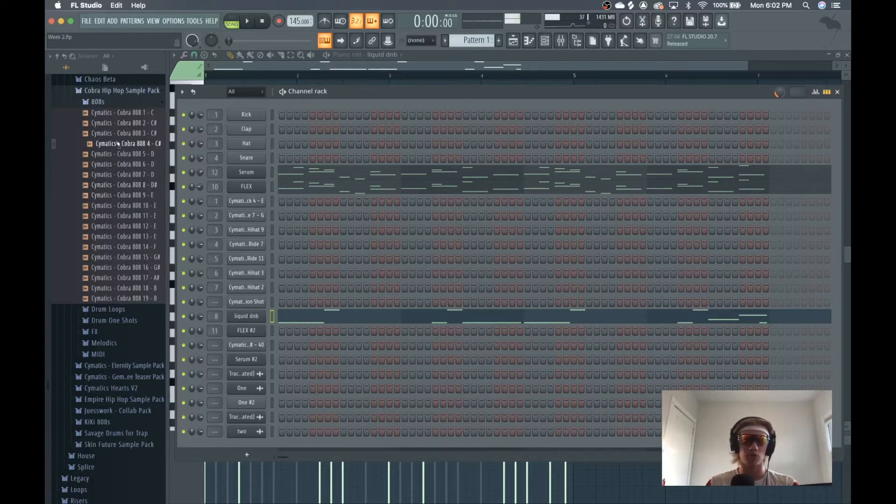
pyautogui.click(123, 123)
pyautogui.click(130, 186)
pyautogui.click(136, 215)
pyautogui.click(146, 238)
pyautogui.click(148, 247)
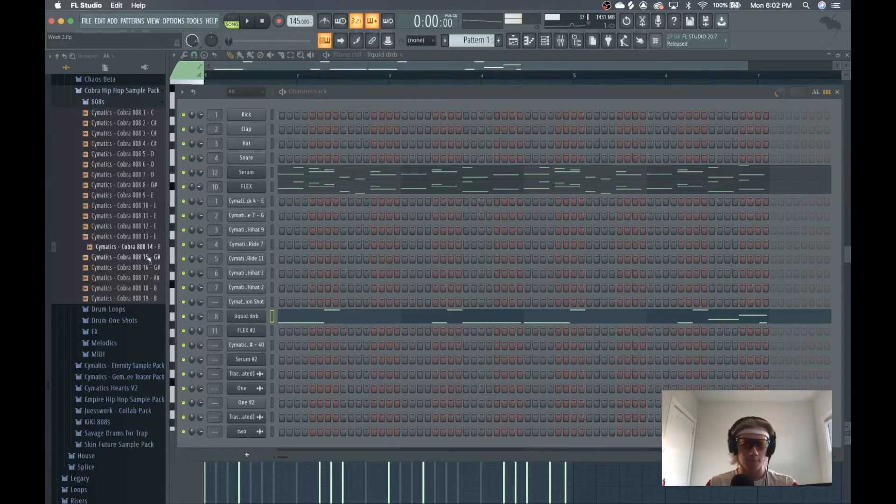
pyautogui.click(149, 258)
pyautogui.click(151, 268)
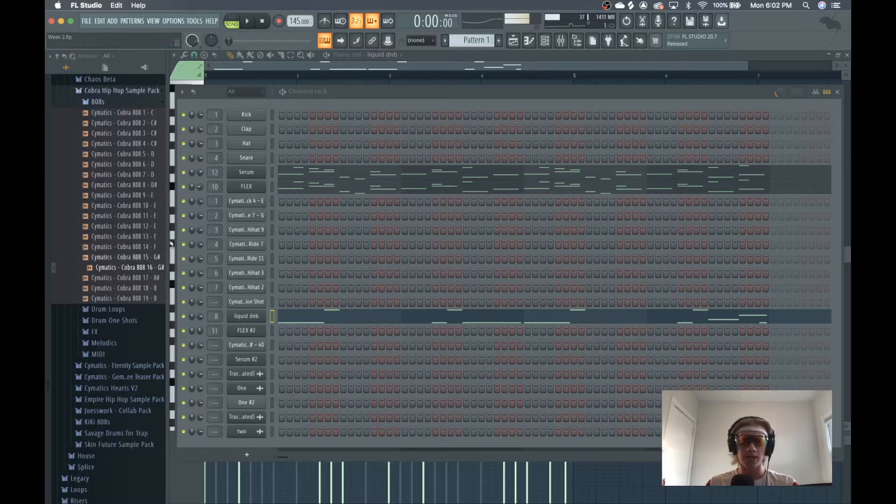
# Filter the channel rack to the Drums group and add the Cymatics - Cobra 808 16 - G# sample as a new channel
pyautogui.click(246, 91)
pyautogui.click(237, 133)
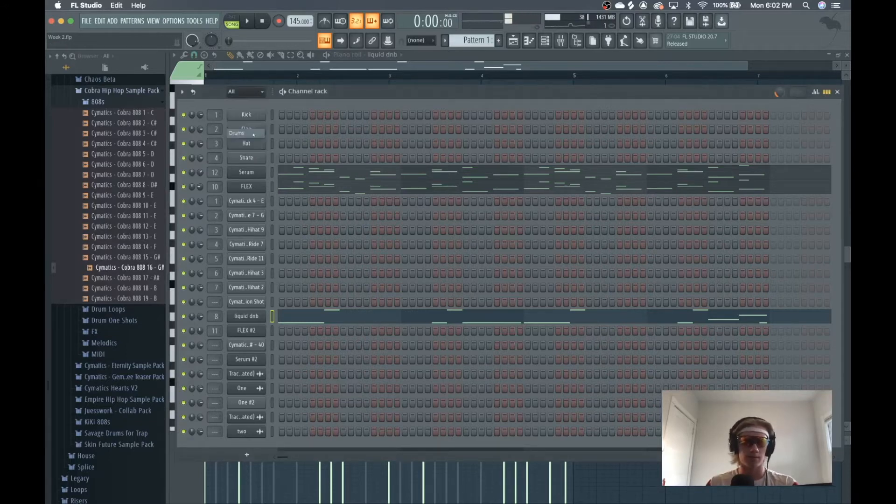
pyautogui.moveTo(107, 268); pyautogui.dragTo(215, 237)
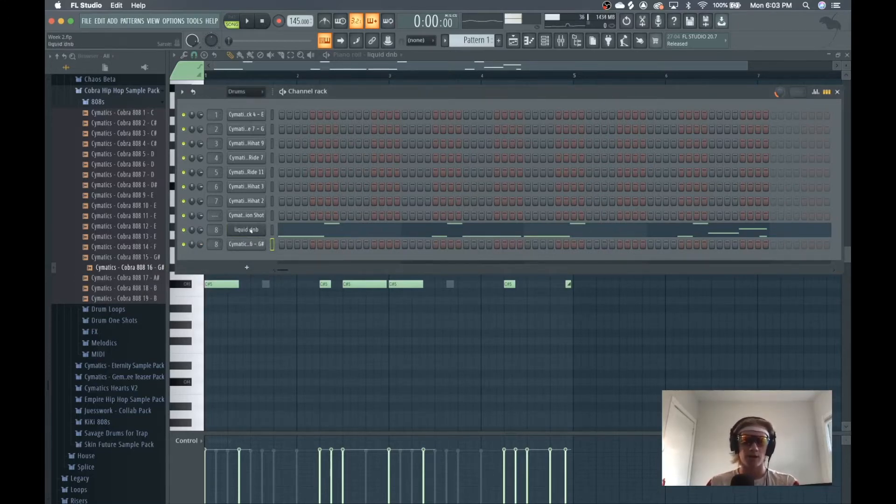
# Cut the notes from the liquid dnb channel and paste them into the Cobra 808 16 - G# channel
pyautogui.rightClick(262, 228)
pyautogui.click(393, 230)
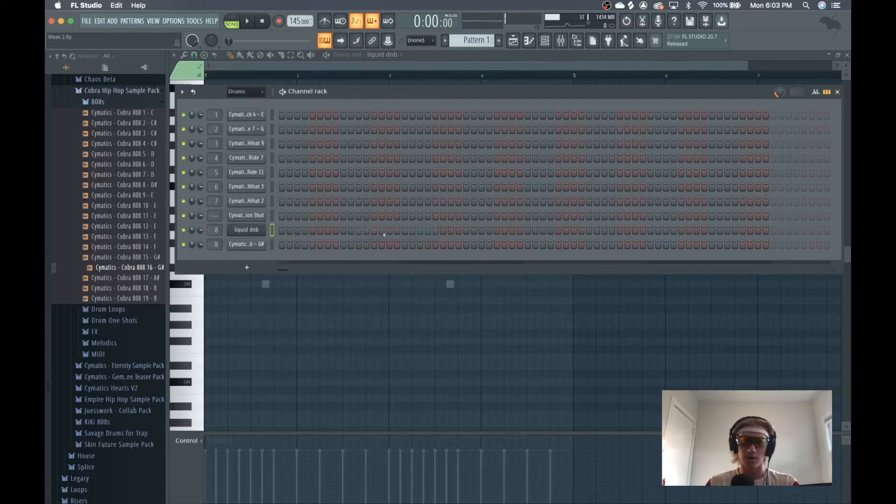
pyautogui.rightClick(261, 243)
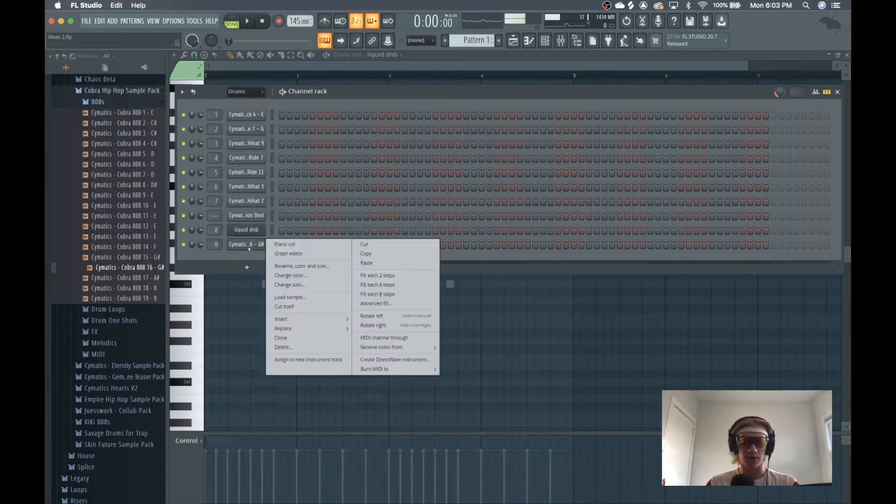
pyautogui.click(379, 264)
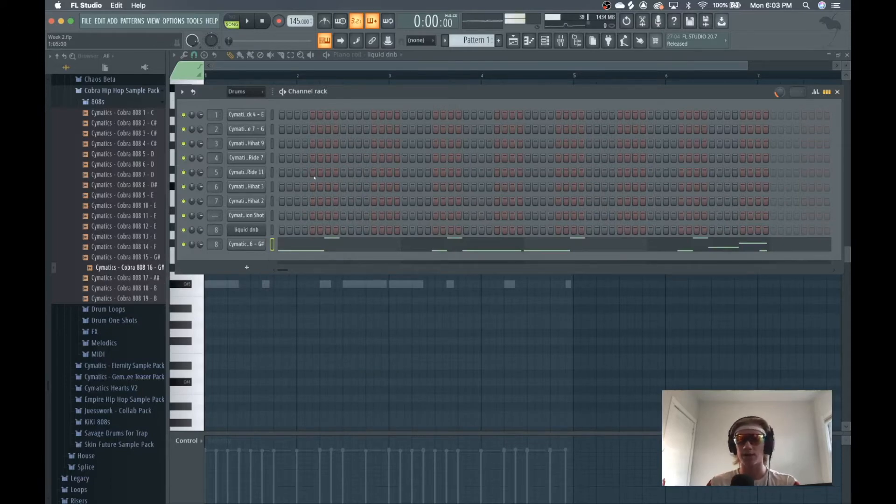
# Play the song to hear the Cobra 808 16 - G# sample on the transferred bass notes
pyautogui.moveTo(352, 96); pyautogui.dragTo(368, 170)
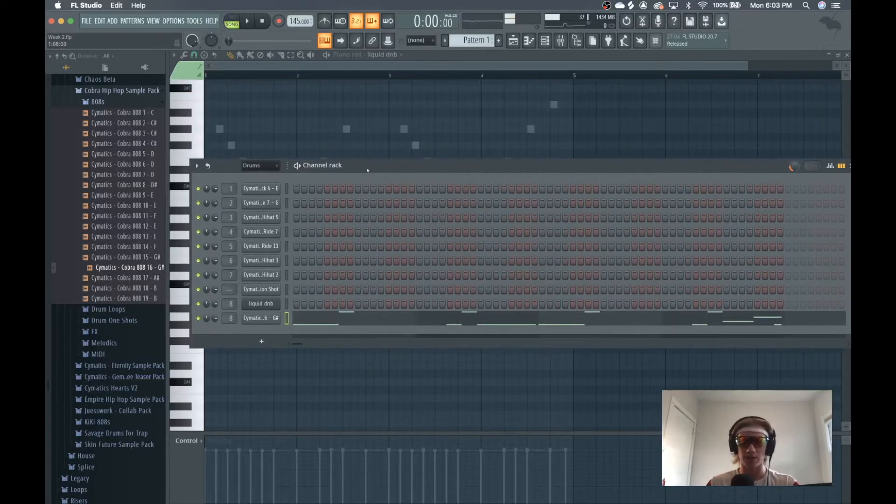
pyautogui.press('space')
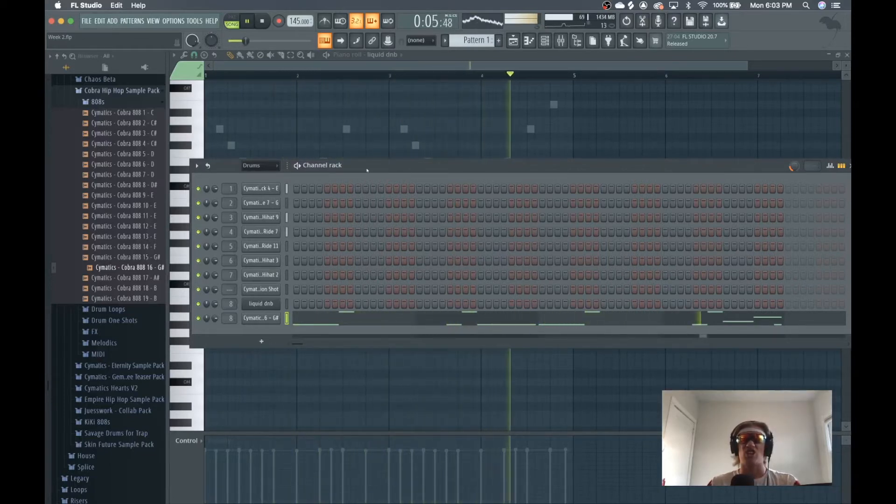
pyautogui.press('space')
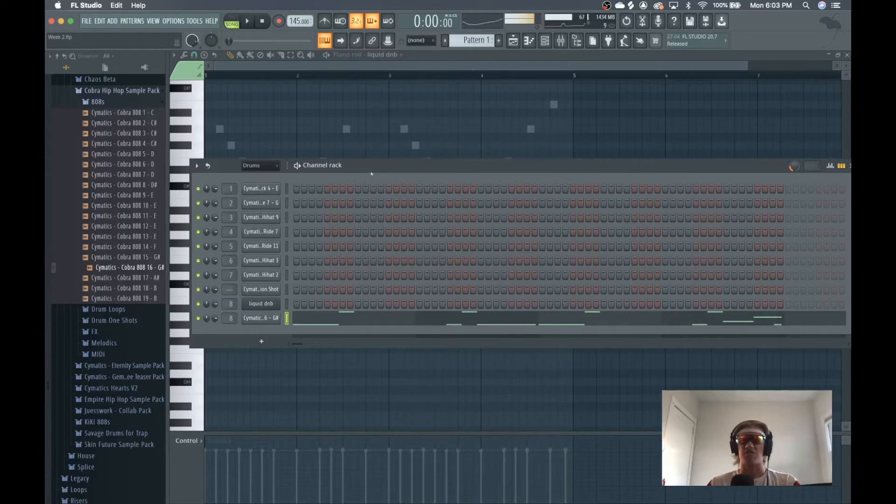
# Open the Cobra 808 16 - G# channel settings, audition the sample, and show its miscellaneous functions with the root note keyboard
pyautogui.moveTo(363, 168); pyautogui.dragTo(348, 152)
pyautogui.click(251, 303)
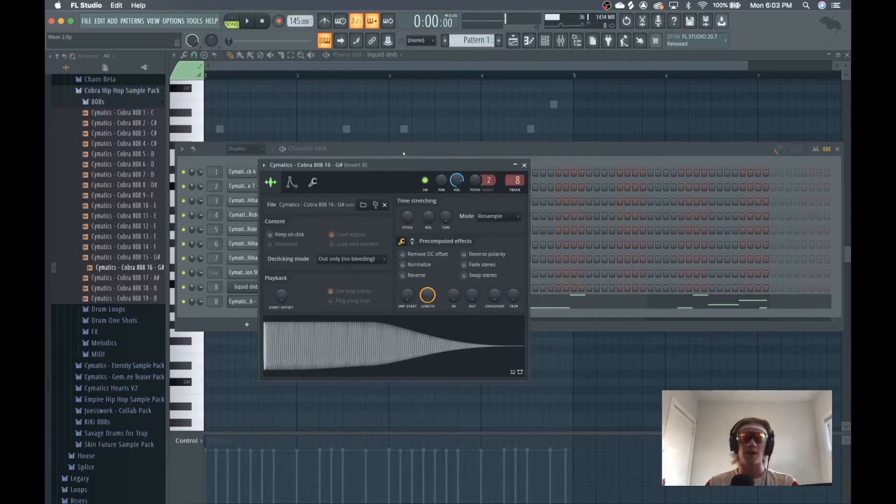
pyautogui.moveTo(403, 165); pyautogui.dragTo(485, 181)
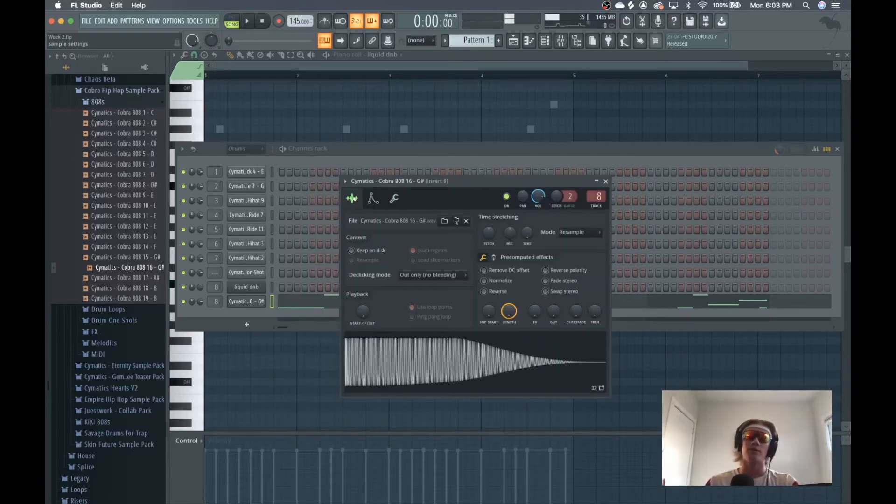
pyautogui.click(243, 301)
pyautogui.click(244, 301)
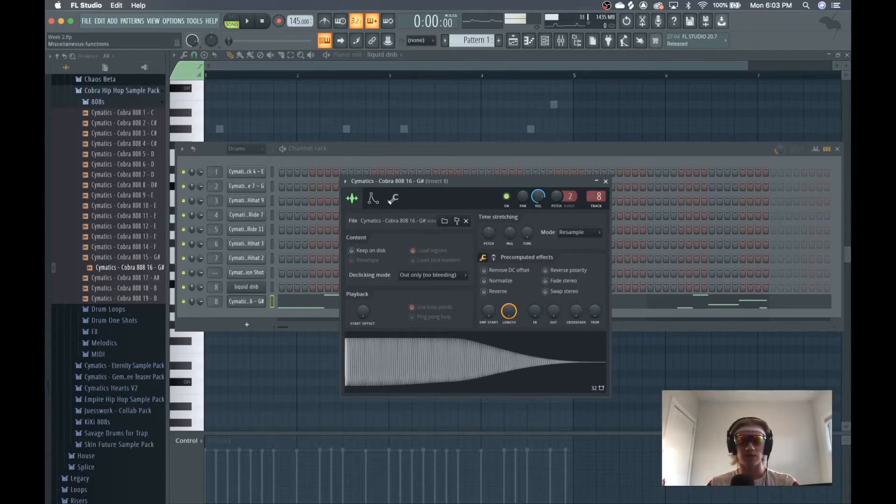
pyautogui.click(394, 199)
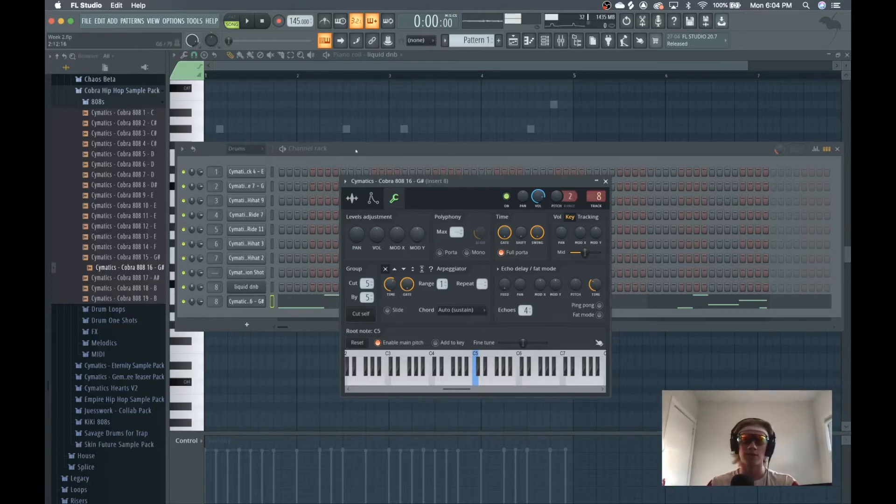
# Play the song while watching the notes triggered on the Cobra 808's root note keyboard
pyautogui.moveTo(356, 150); pyautogui.dragTo(348, 132)
pyautogui.press('space')
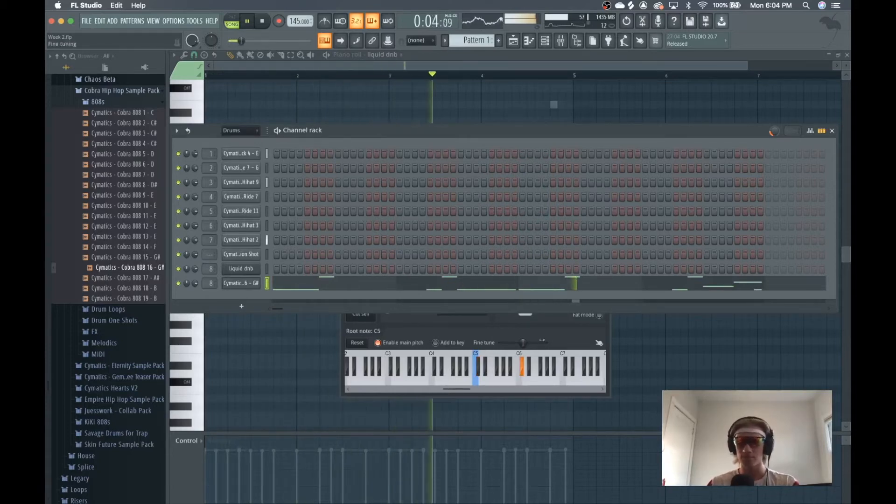
pyautogui.press('space')
pyautogui.click(564, 331)
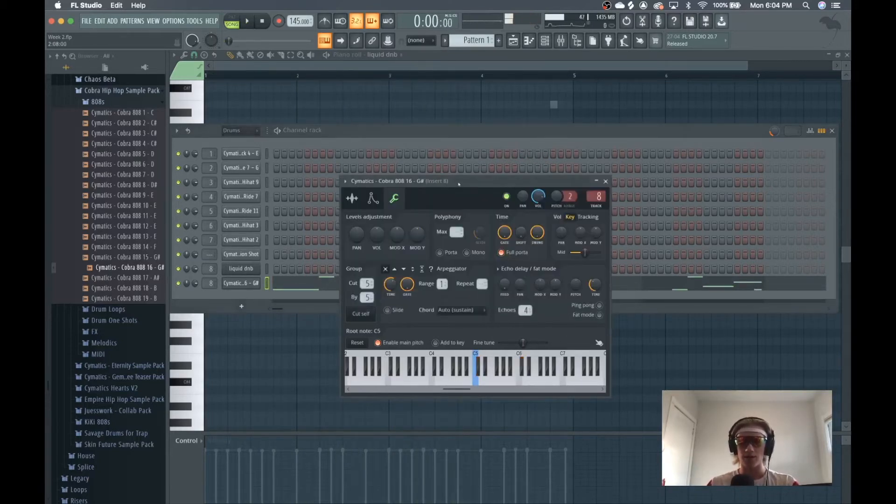
pyautogui.moveTo(457, 182); pyautogui.dragTo(431, 123)
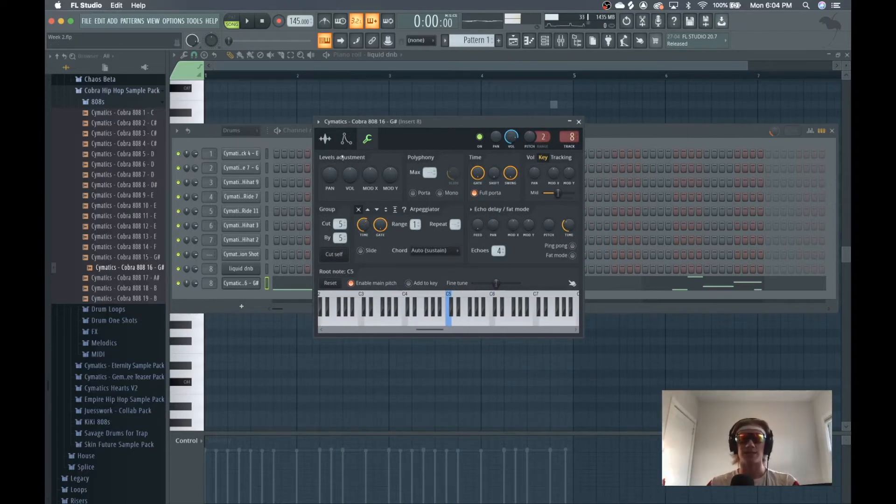
# Open the Cobra 808 16 - G# notes in the piano roll and play them back with the song
pyautogui.click(301, 286)
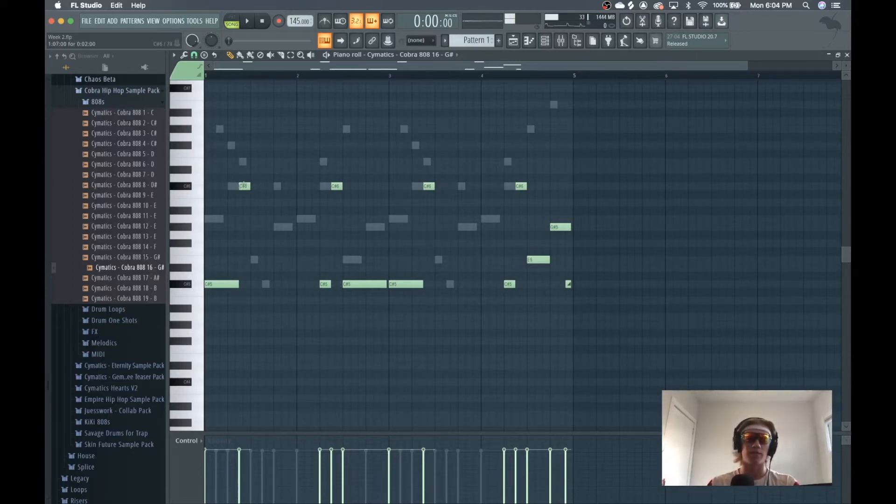
pyautogui.press('space')
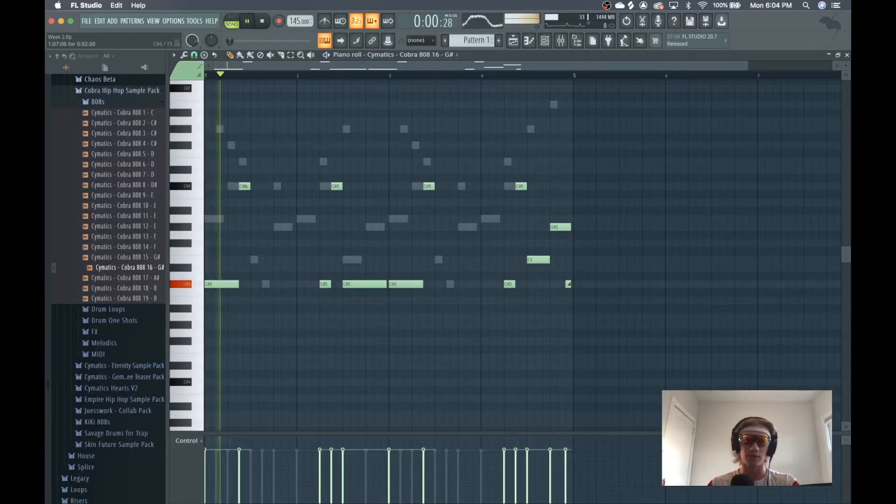
pyautogui.press('space')
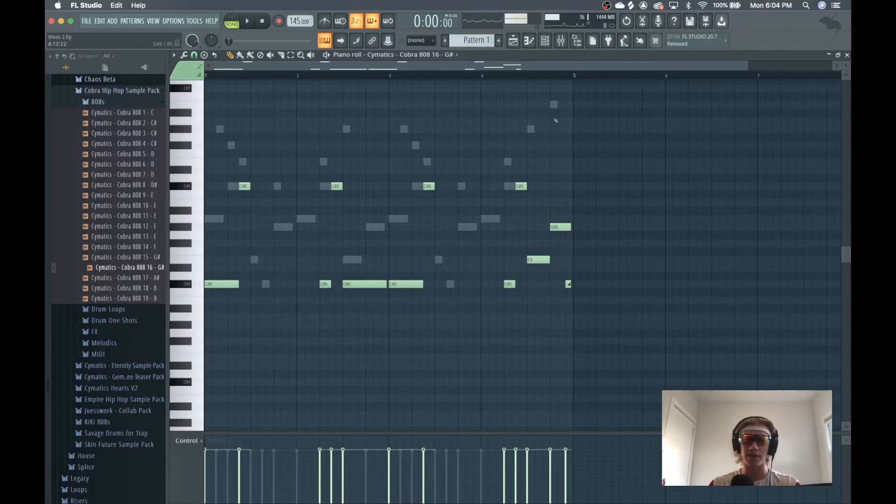
# Reduce the attack time of the Cobra 808 16 - G# channel's volume envelope to its minimum
pyautogui.press('F6')
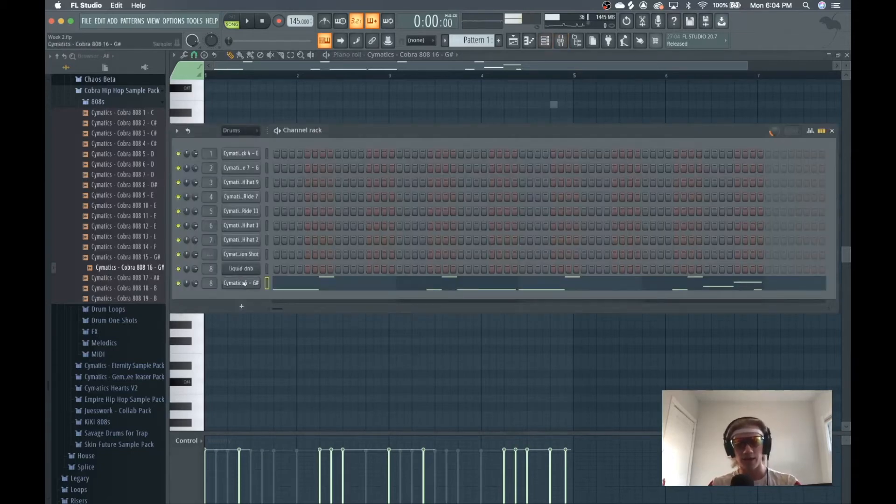
pyautogui.click(247, 284)
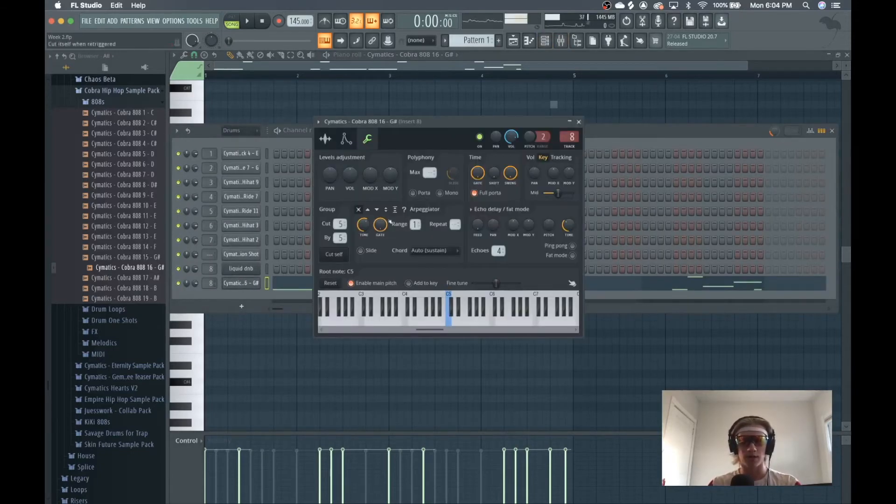
pyautogui.click(346, 139)
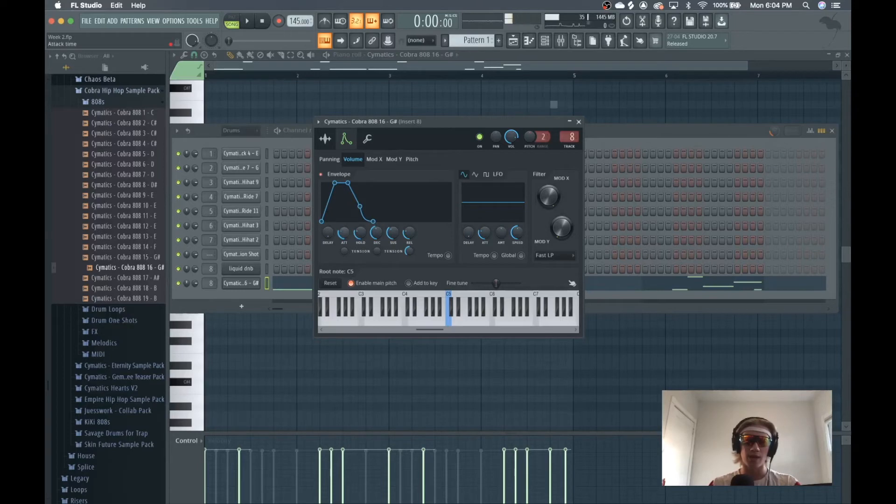
pyautogui.moveTo(344, 232); pyautogui.dragTo(344, 247)
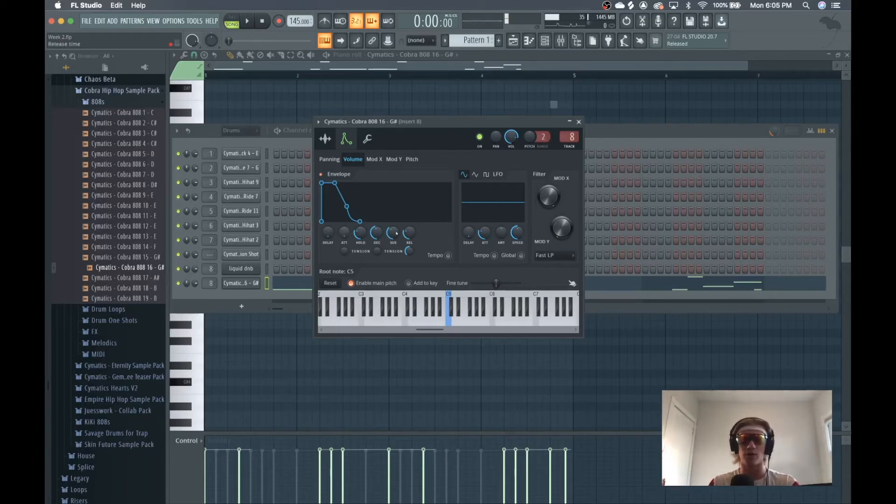
# Set the volume envelope's hold to maximum and its decay, sustain and release to minimum, and play the song to check the 808
pyautogui.moveTo(360, 233); pyautogui.dragTo(360, 219)
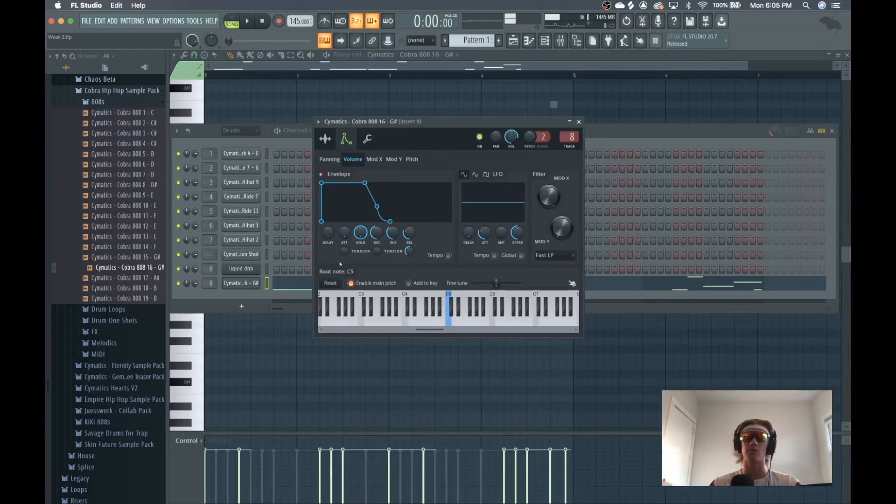
pyautogui.moveTo(376, 233); pyautogui.dragTo(407, 245)
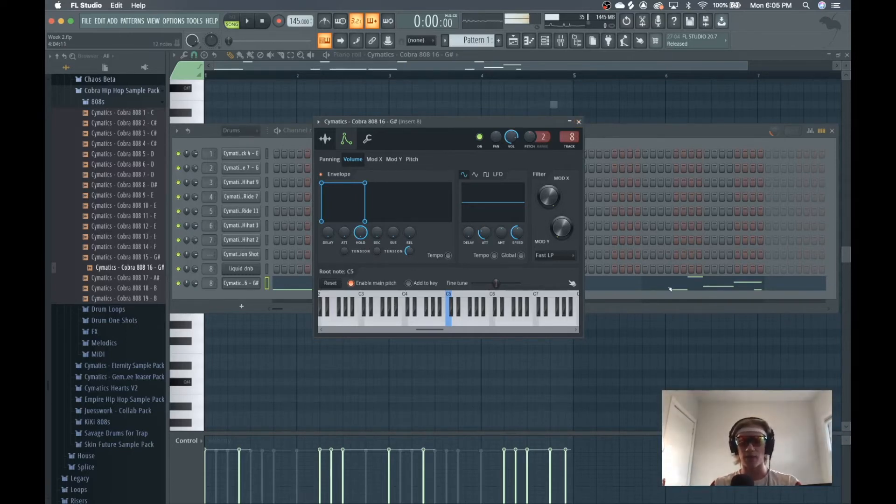
pyautogui.click(579, 123)
pyautogui.press('space')
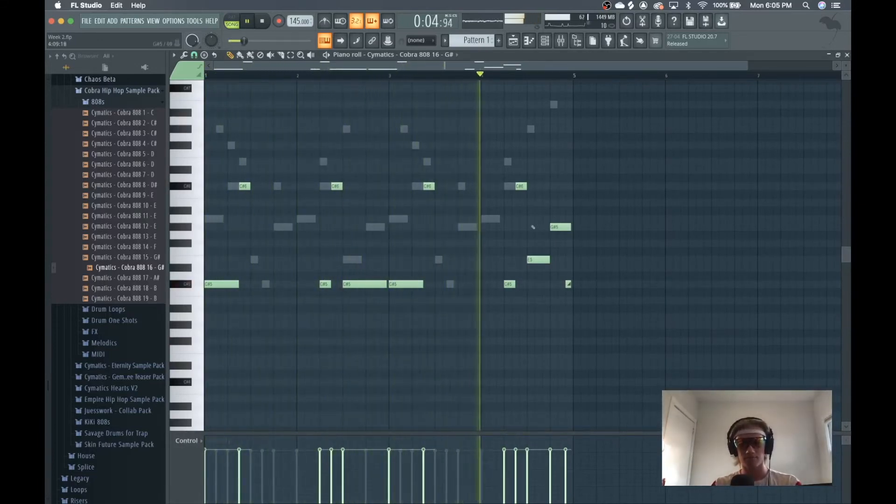
pyautogui.press('space')
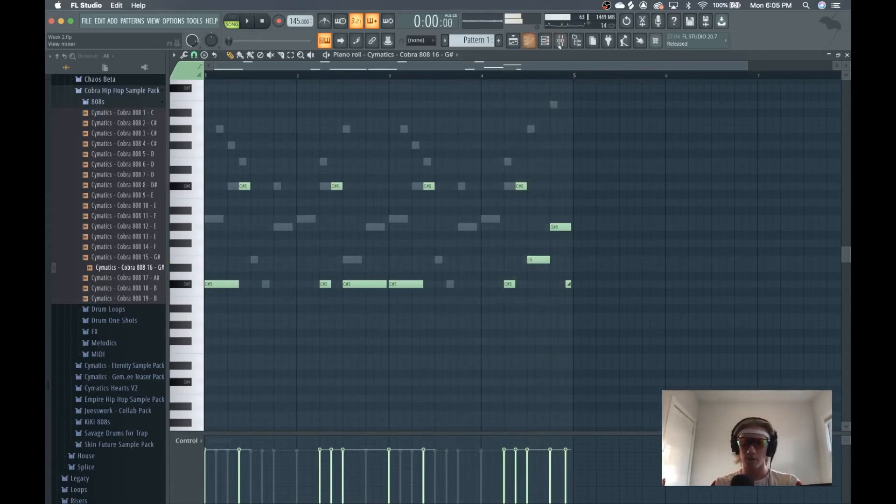
# Reopen the Cobra 808 16 - G# channel from the channel rack, show its sample settings, and audition the sample
pyautogui.click(544, 41)
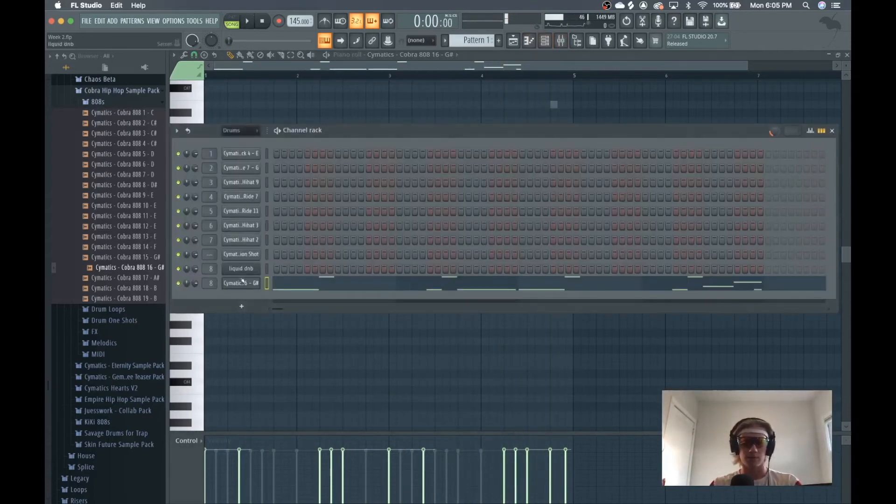
pyautogui.click(241, 283)
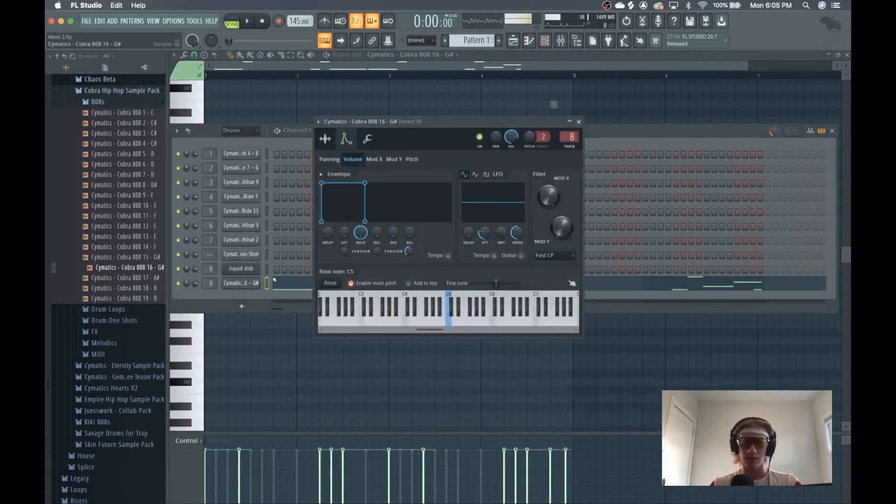
pyautogui.click(326, 138)
pyautogui.moveTo(411, 123); pyautogui.dragTo(474, 176)
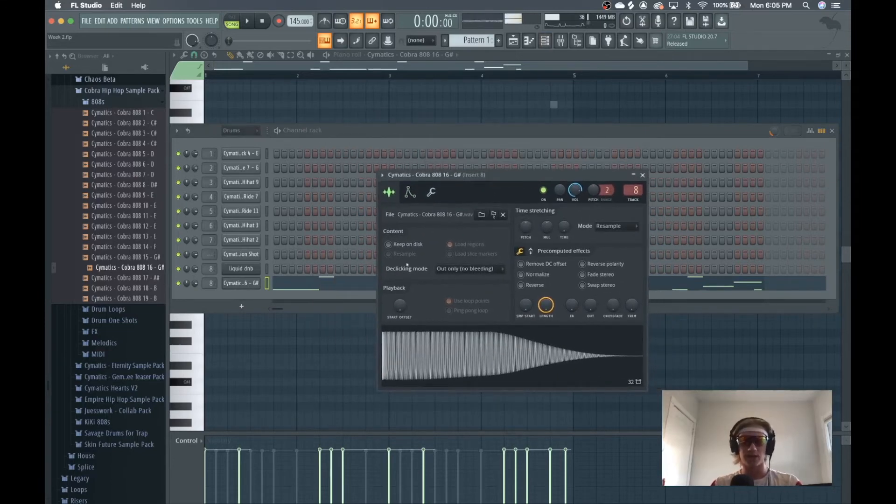
pyautogui.click(238, 283)
pyautogui.click(235, 284)
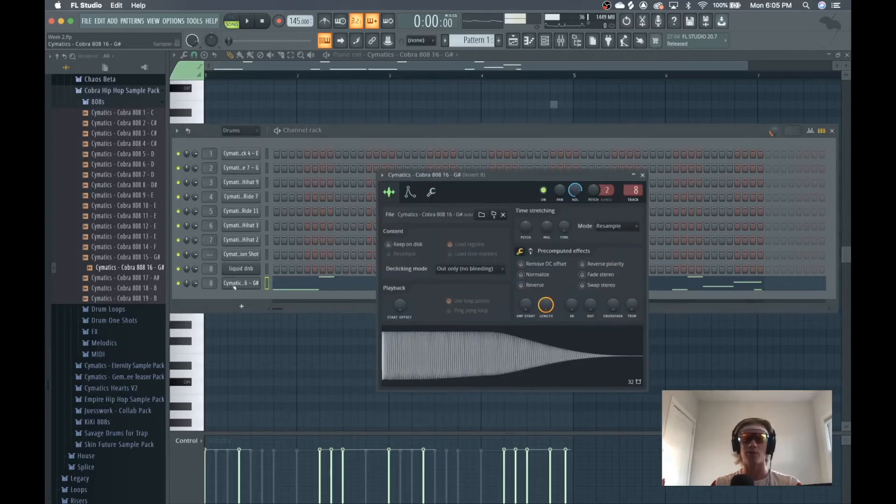
pyautogui.moveTo(459, 175); pyautogui.dragTo(416, 104)
pyautogui.click(435, 275)
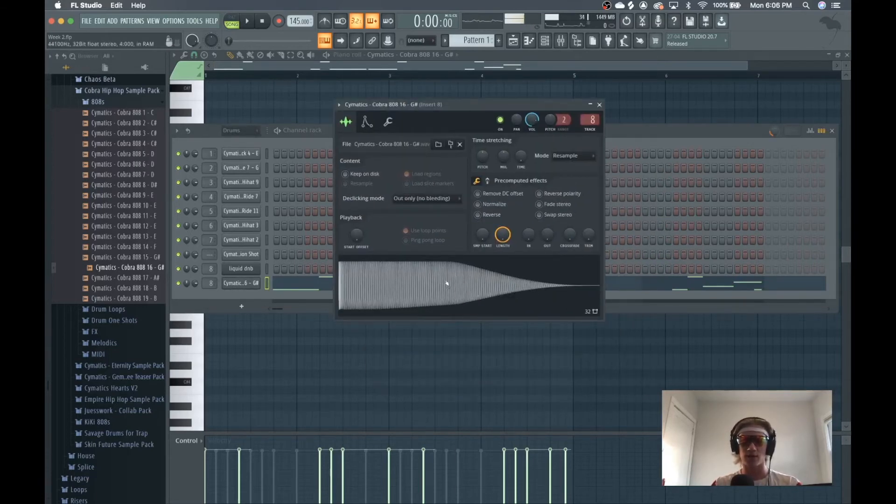
# Open the Cobra 808 16 - G# sample in the audio editor and detect its pitch regions
pyautogui.rightClick(447, 283)
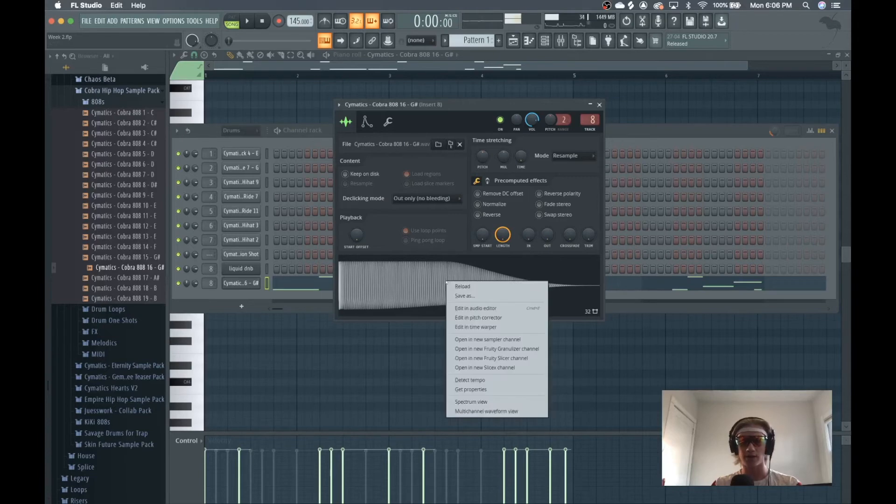
pyautogui.click(486, 308)
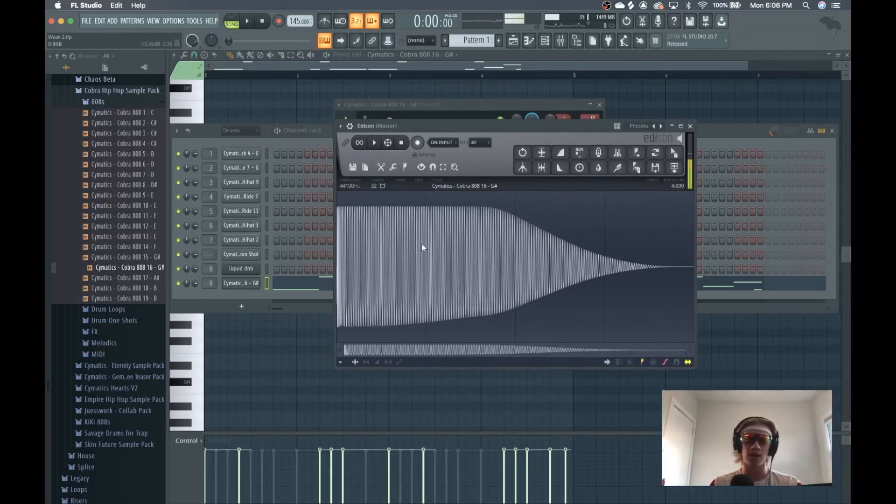
pyautogui.rightClick(431, 254)
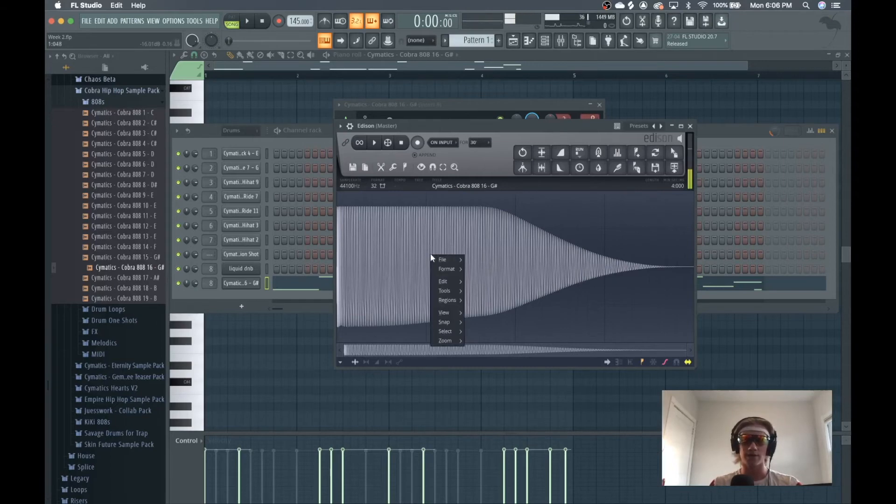
pyautogui.moveTo(452, 300)
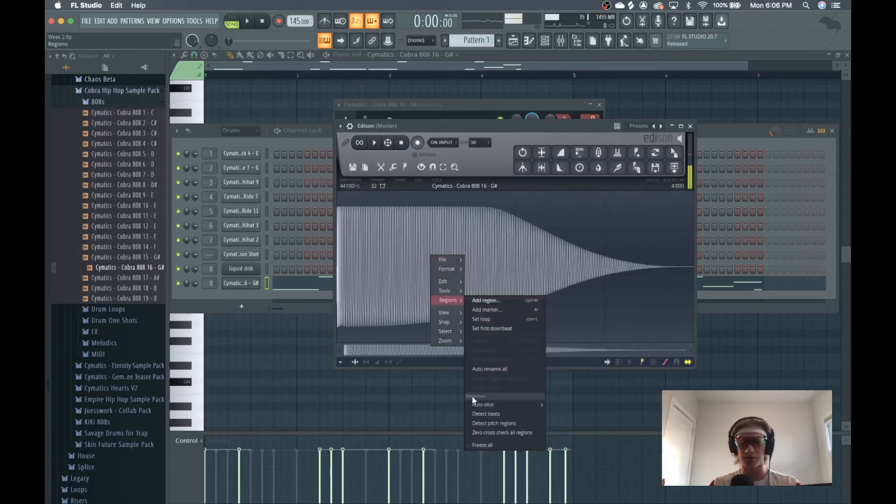
pyautogui.click(485, 421)
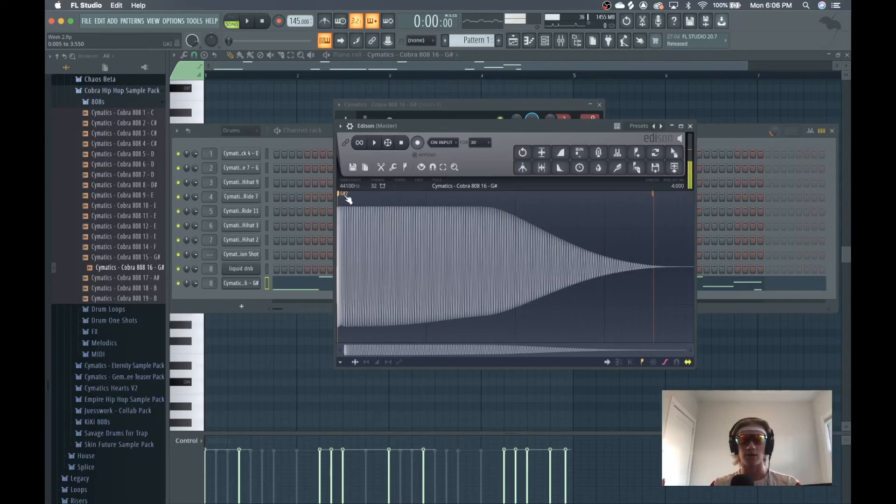
# Return to the Cobra 808 16 - G# channel's miscellaneous functions and set its root note to G#5
pyautogui.click(561, 41)
pyautogui.click(544, 41)
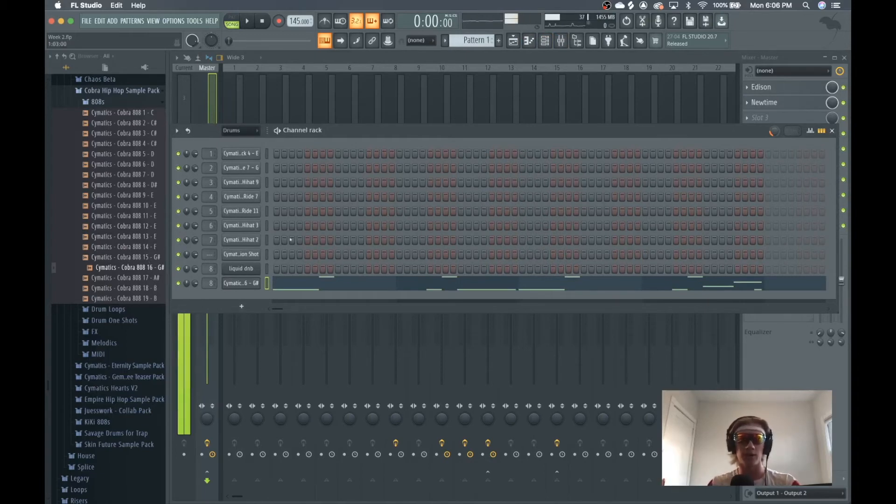
pyautogui.click(255, 283)
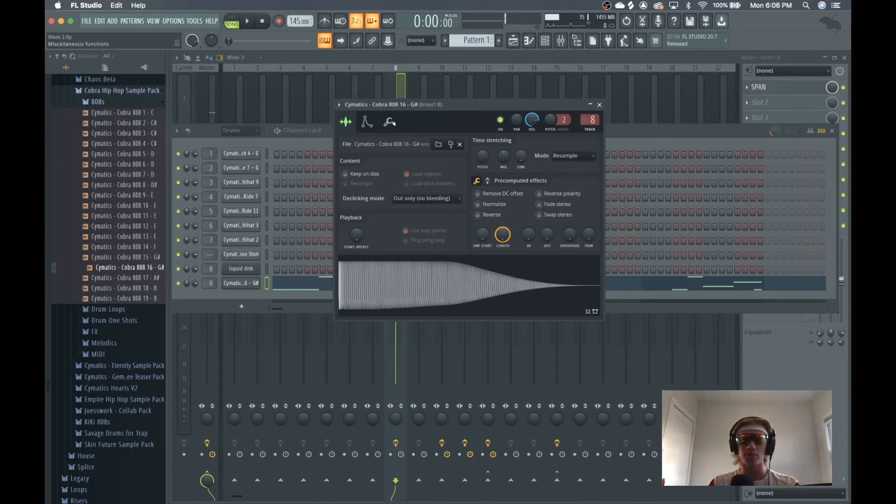
pyautogui.click(387, 123)
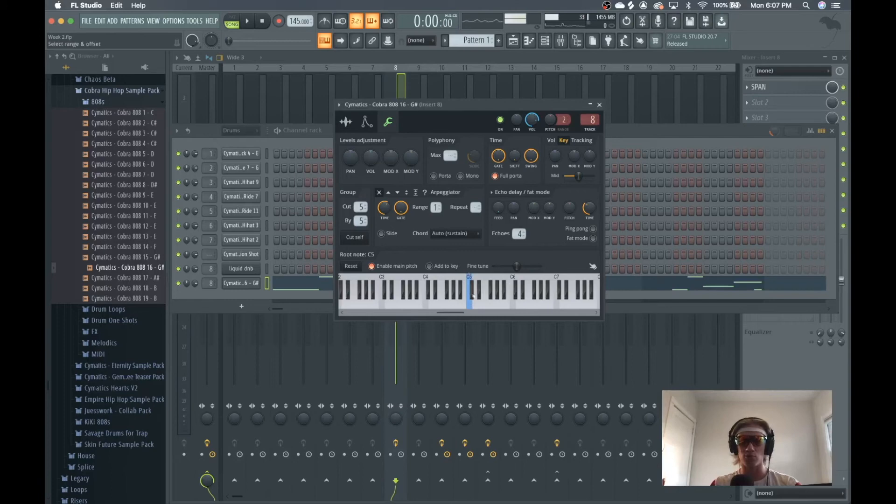
pyautogui.click(498, 291)
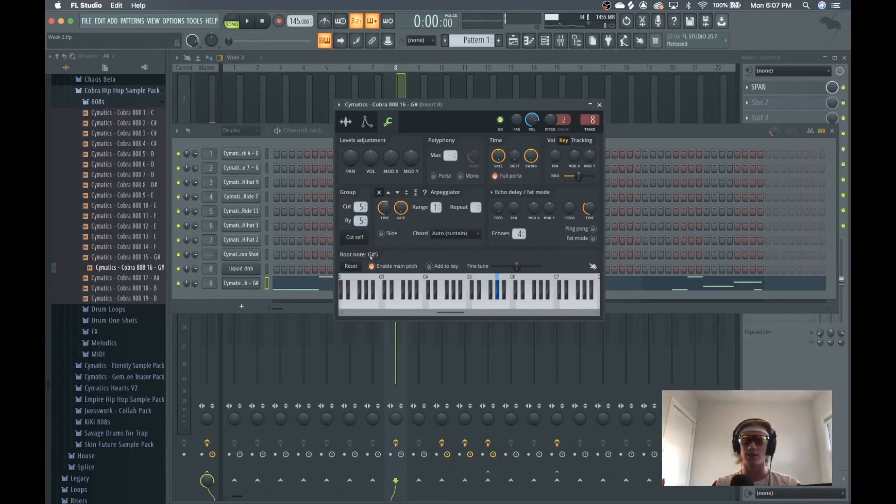
pyautogui.click(491, 298)
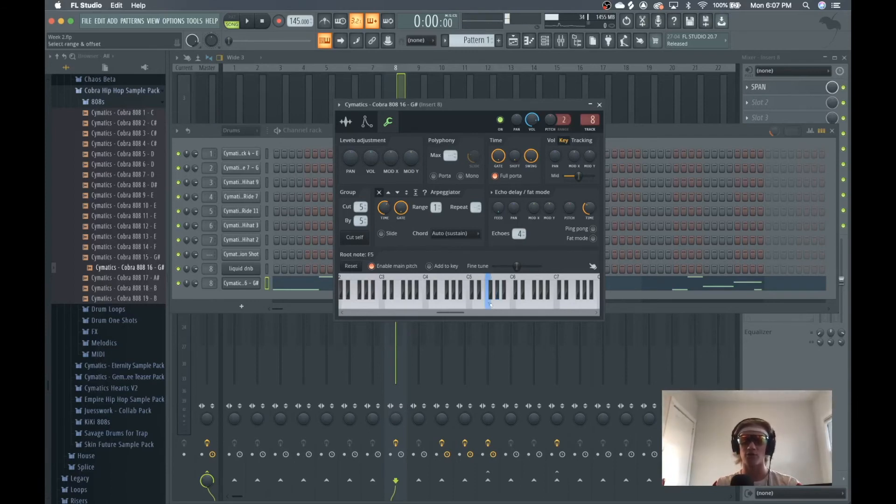
pyautogui.click(499, 294)
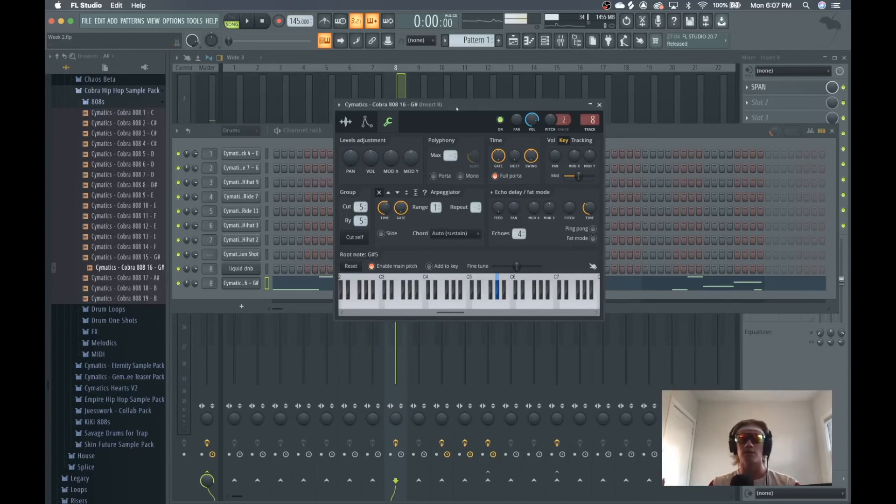
# Move the channel settings and channel rack windows apart, and play the song with the G#5 root note
pyautogui.moveTo(455, 108); pyautogui.dragTo(610, 170)
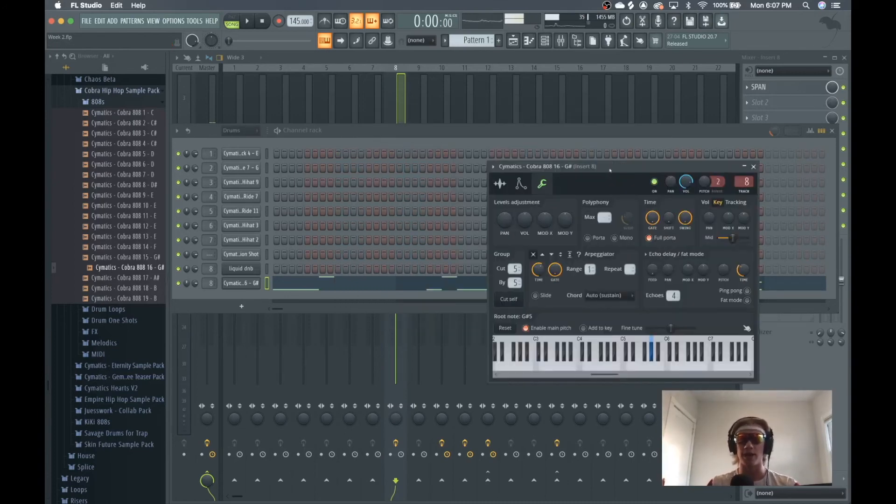
pyautogui.moveTo(562, 167); pyautogui.dragTo(608, 171)
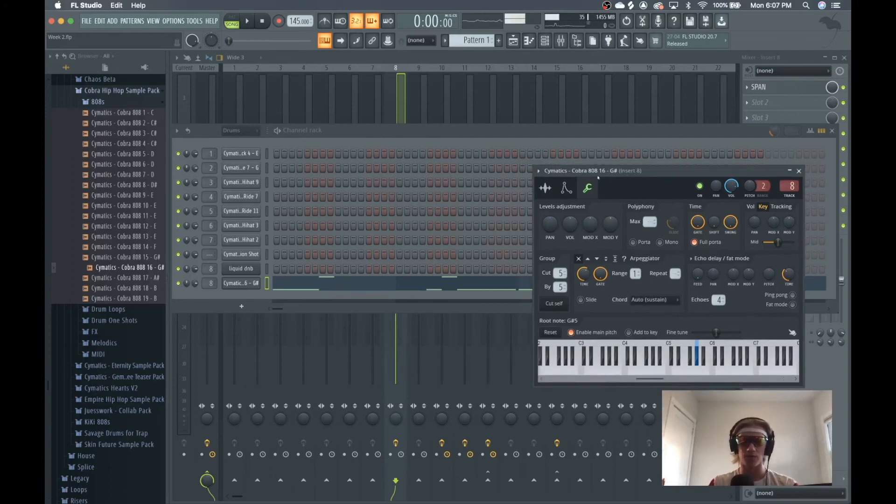
pyautogui.moveTo(337, 134); pyautogui.dragTo(337, 120)
pyautogui.press('space')
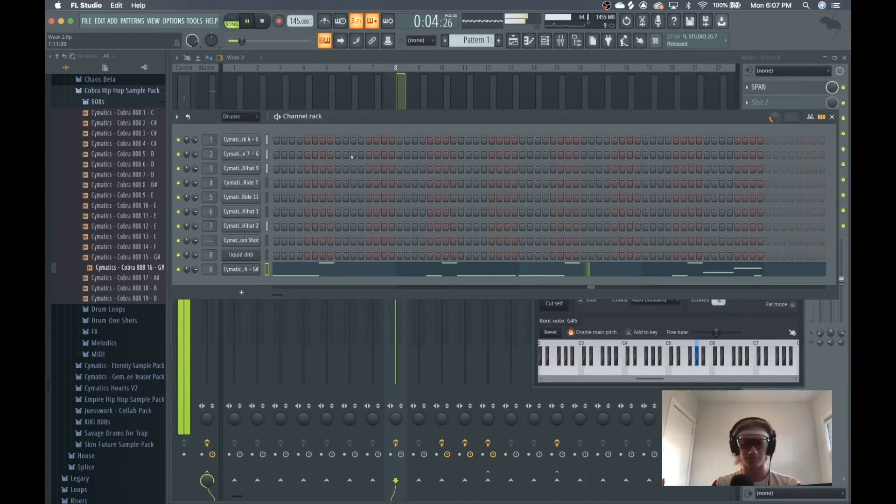
pyautogui.press('space')
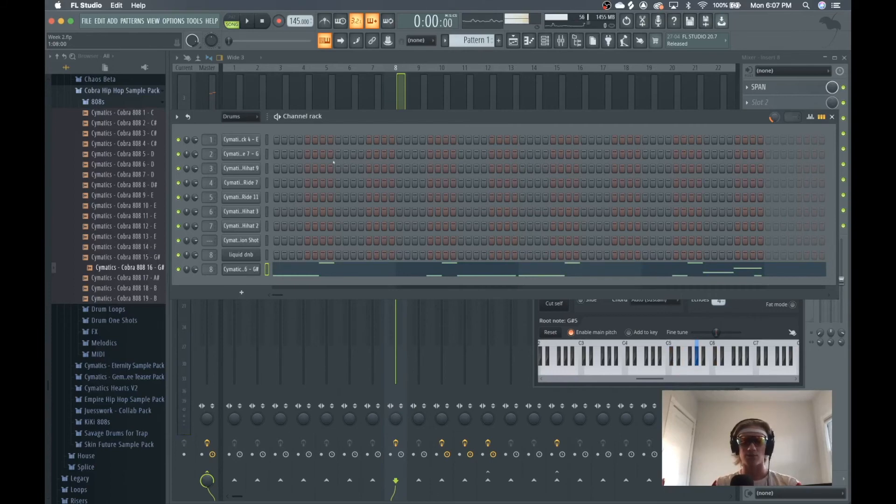
# Add Cymatics - Cobra 808 8 - D# as a new channel and move the Cobra 808 16 - G# notes to it
pyautogui.moveTo(384, 121); pyautogui.dragTo(392, 66)
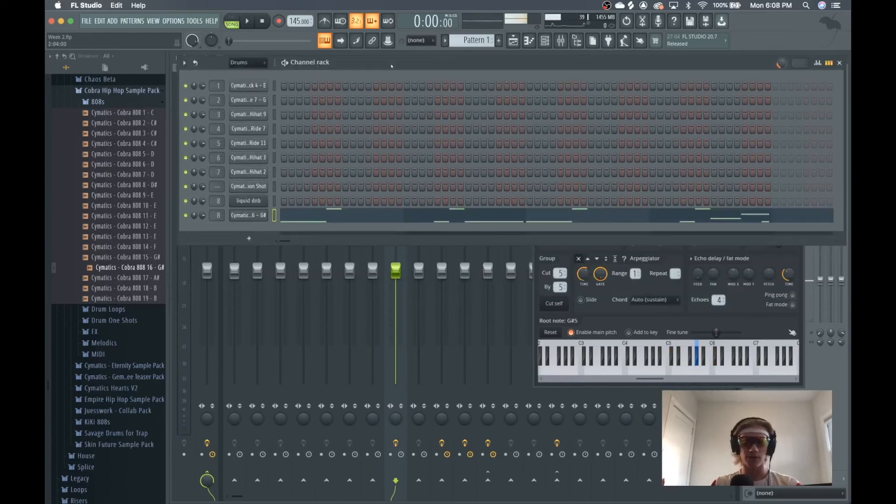
pyautogui.moveTo(151, 186); pyautogui.dragTo(251, 227)
pyautogui.rightClick(249, 216)
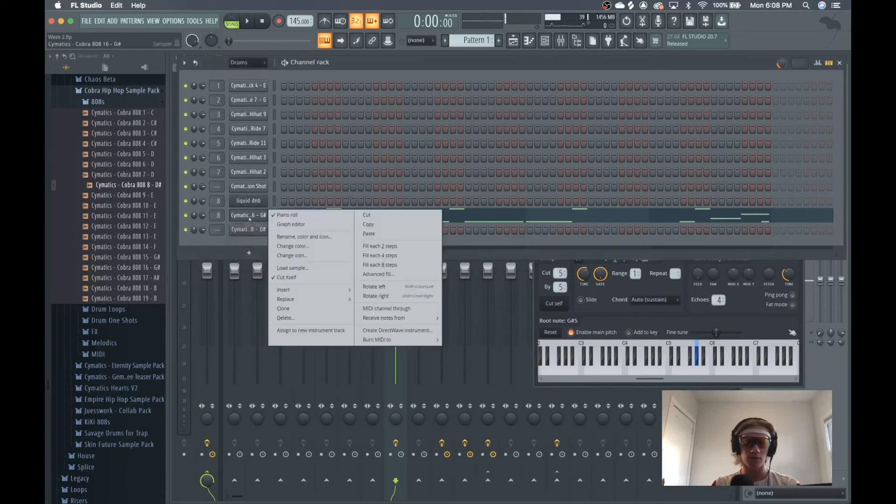
pyautogui.click(367, 215)
pyautogui.rightClick(248, 229)
pyautogui.click(368, 248)
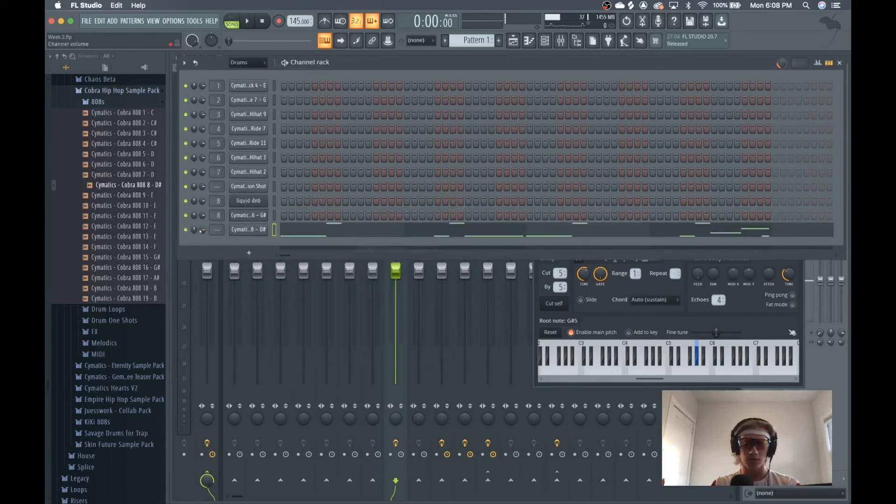
# Route the Cobra 808 8 - D# channel to mixer track 8 and show its miscellaneous functions
pyautogui.scroll(8, 217, 230)
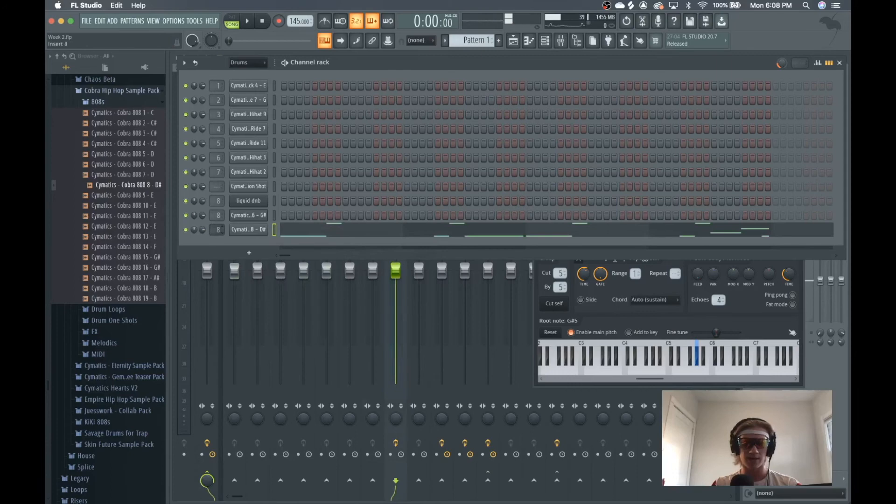
pyautogui.click(248, 229)
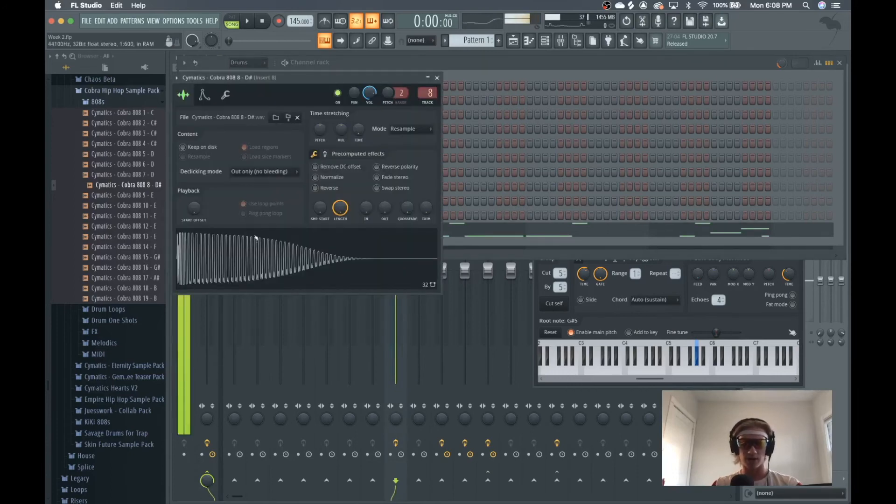
pyautogui.click(226, 95)
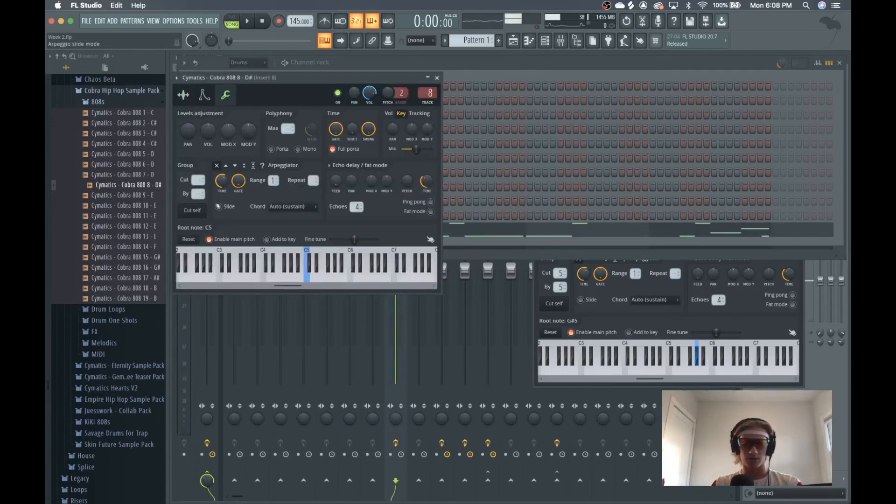
# In the Cobra 808 8 - D# volume envelope, set hold to maximum and attack, decay, sustain and release to minimum
pyautogui.click(204, 95)
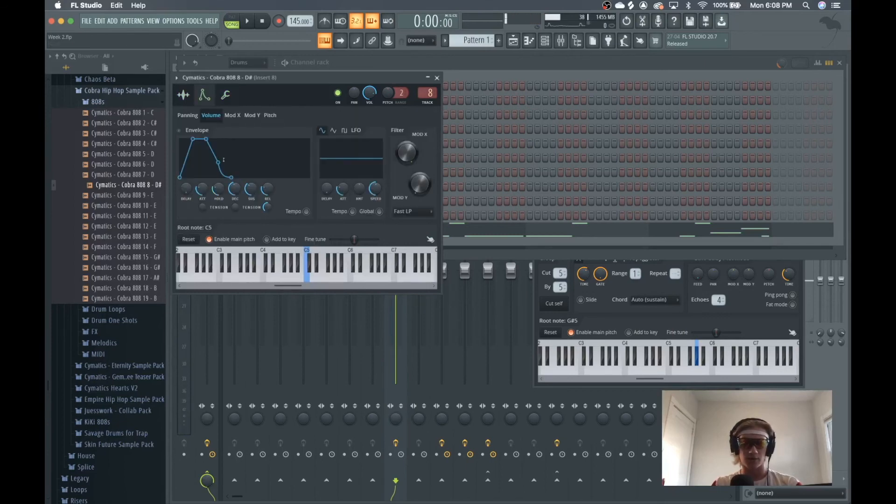
pyautogui.moveTo(204, 191); pyautogui.dragTo(204, 221)
pyautogui.moveTo(219, 190); pyautogui.dragTo(219, 152)
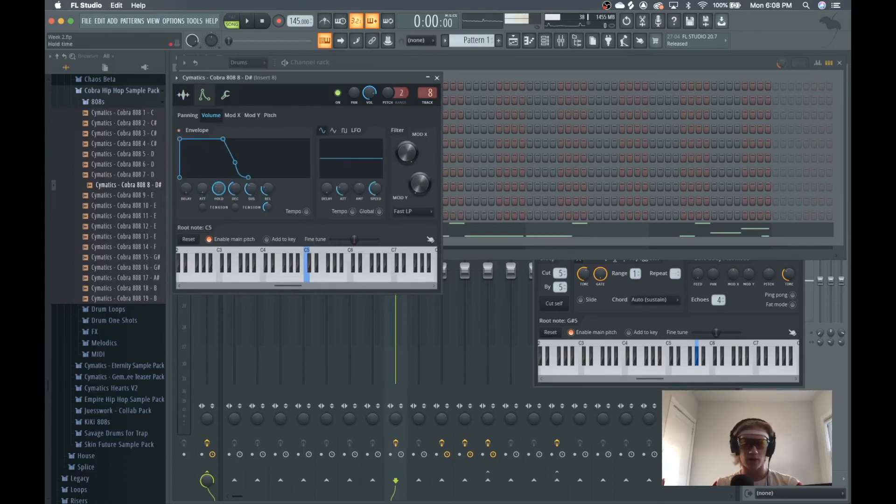
pyautogui.moveTo(236, 188); pyautogui.dragTo(251, 220)
pyautogui.moveTo(268, 189); pyautogui.dragTo(267, 220)
# Open the Cobra 808 8 - D# sample in the Edison audio editor, detect its pitch regions, and close the editor
pyautogui.moveTo(219, 77); pyautogui.dragTo(271, 115)
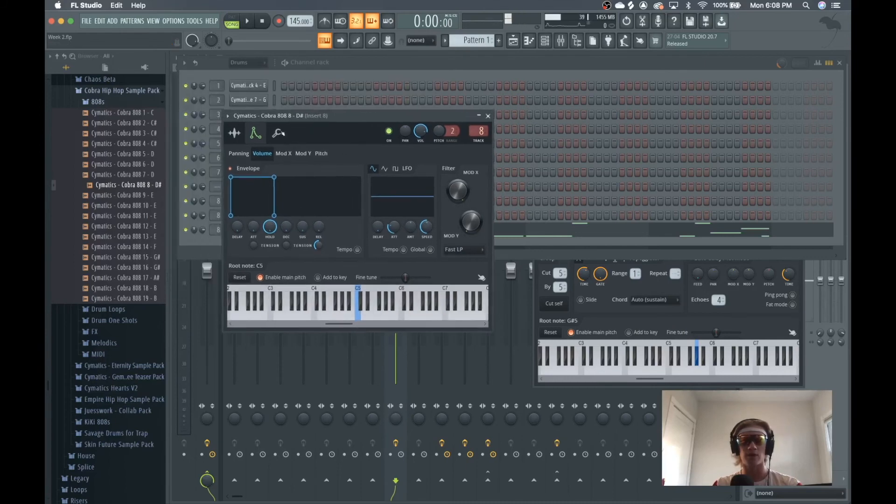
pyautogui.click(236, 134)
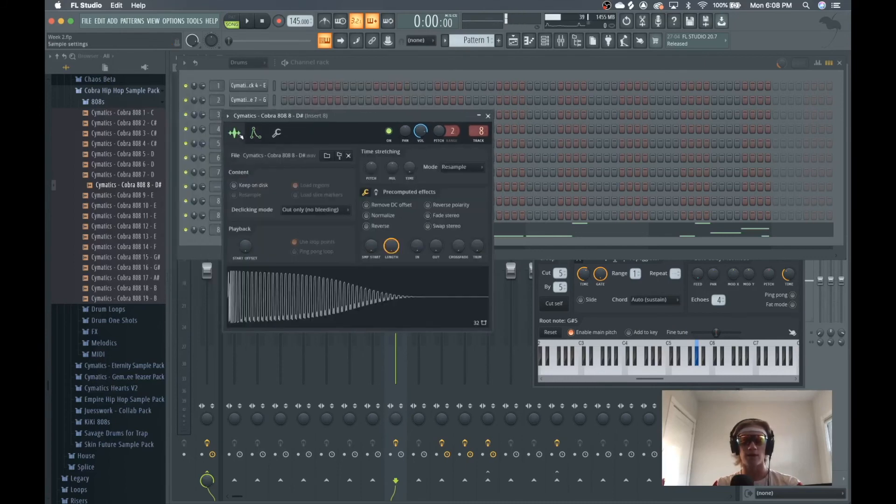
pyautogui.click(296, 303)
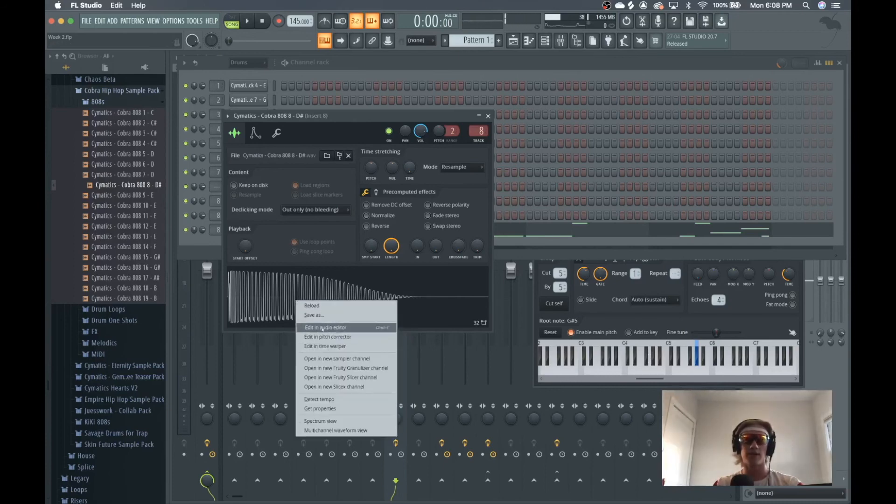
pyautogui.click(323, 327)
pyautogui.rightClick(440, 234)
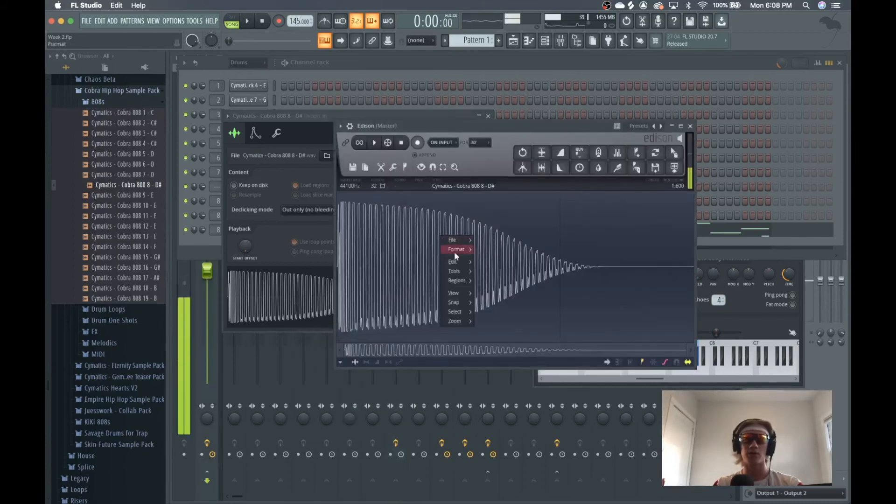
pyautogui.moveTo(459, 281)
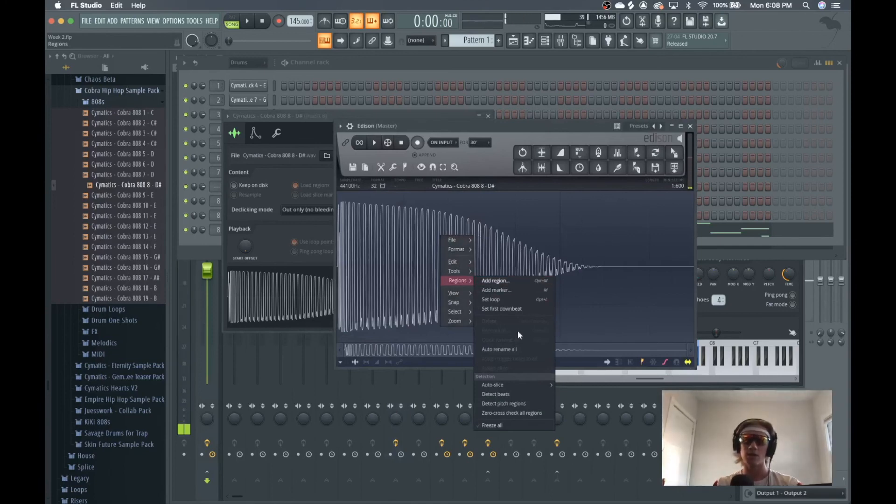
pyautogui.click(492, 403)
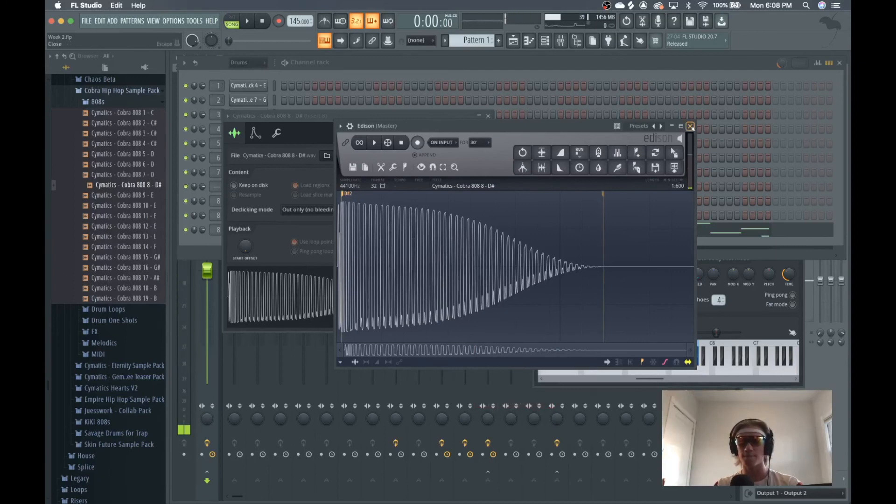
pyautogui.click(690, 126)
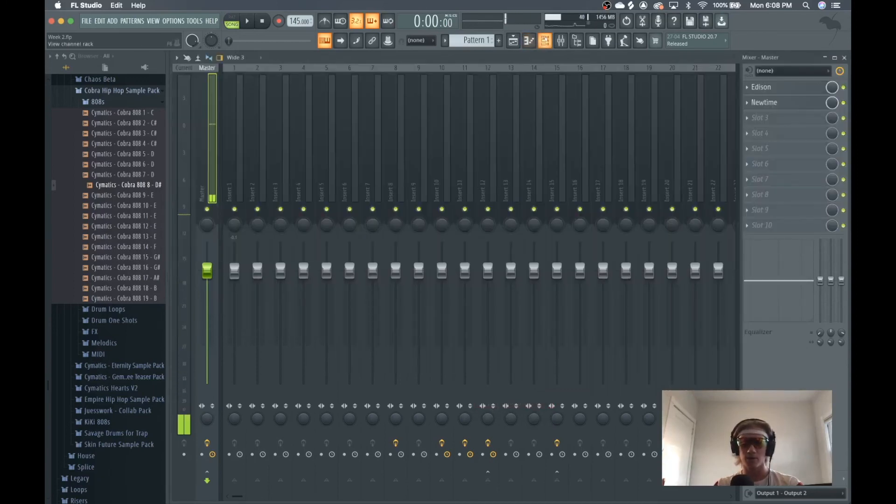
# Reopen the Cobra 808 8 - D# channel settings from the channel rack and set the root note to D#5
pyautogui.rightClick(544, 40)
pyautogui.click(544, 41)
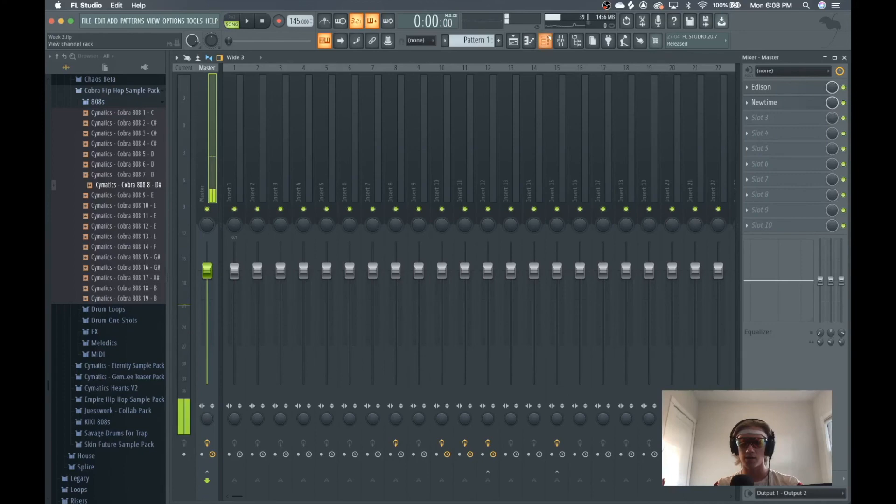
pyautogui.click(544, 40)
pyautogui.click(254, 229)
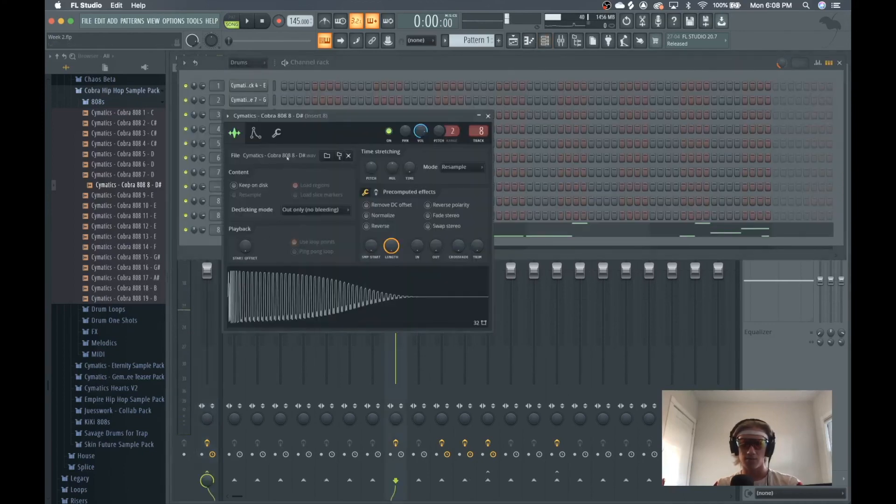
pyautogui.click(276, 134)
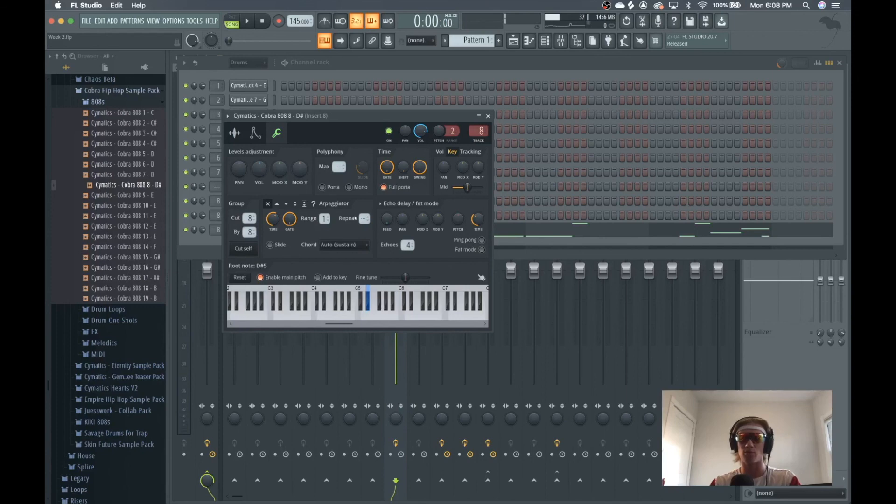
# Play the song with the Cobra 808 16 - G# channel muted, moving the channel settings window clear of the channel rack
pyautogui.moveTo(336, 111); pyautogui.dragTo(519, 136)
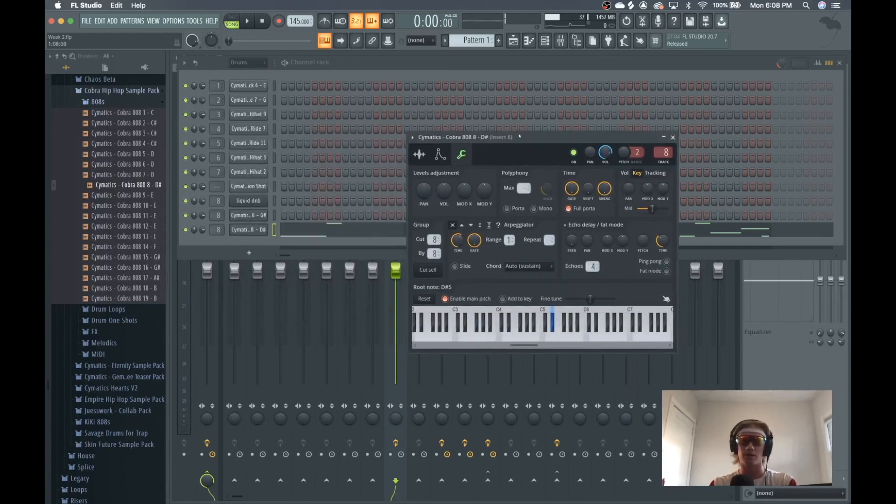
pyautogui.press('space')
pyautogui.moveTo(519, 142); pyautogui.dragTo(319, 260)
pyautogui.click(186, 215)
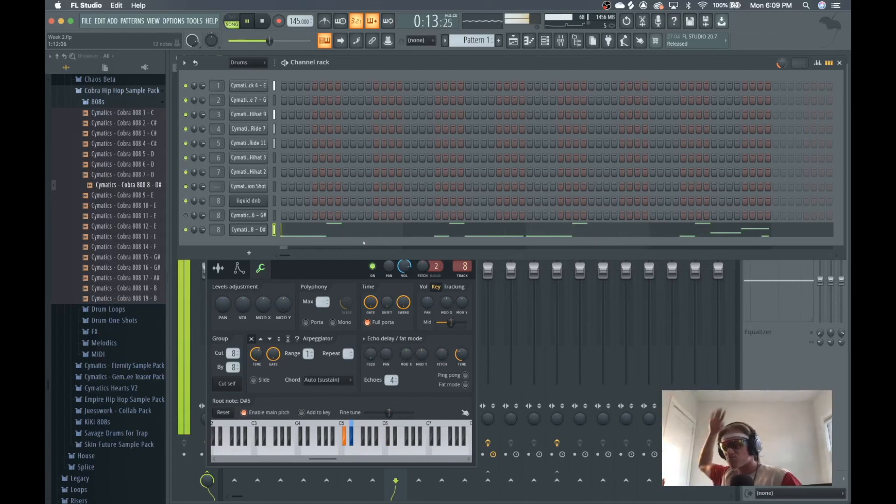
pyautogui.press('space')
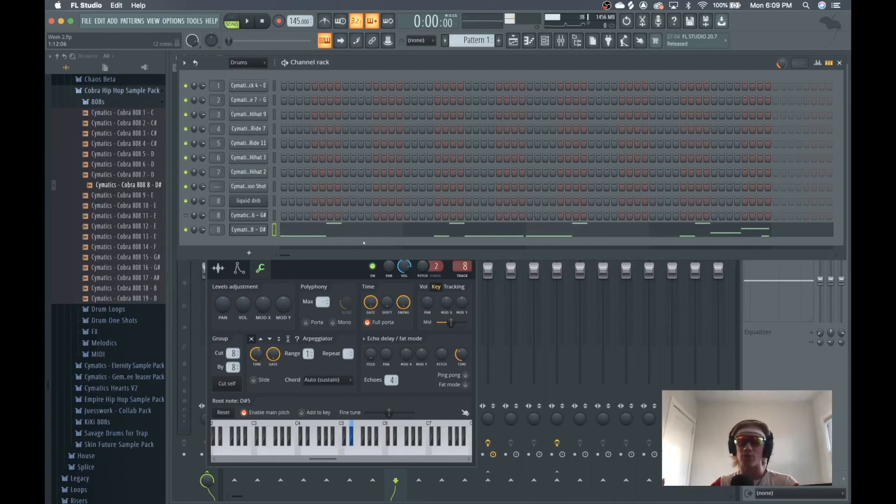
pyautogui.click(429, 407)
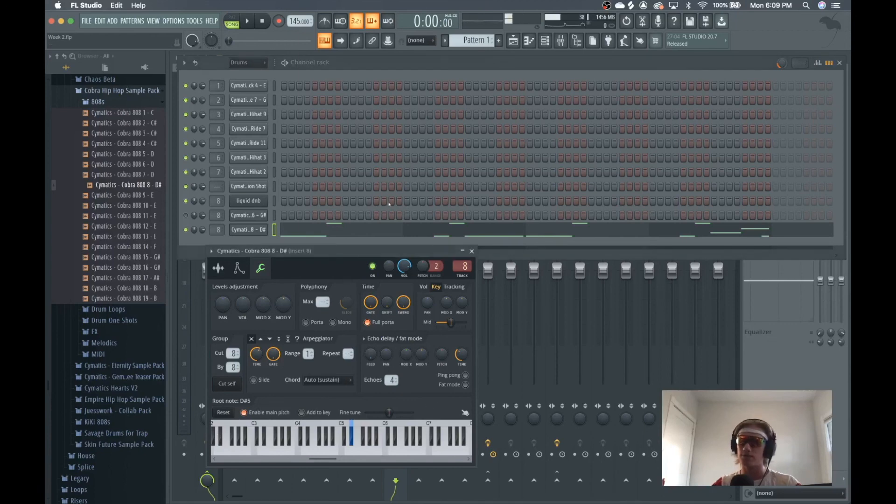
pyautogui.moveTo(387, 252); pyautogui.dragTo(465, 148)
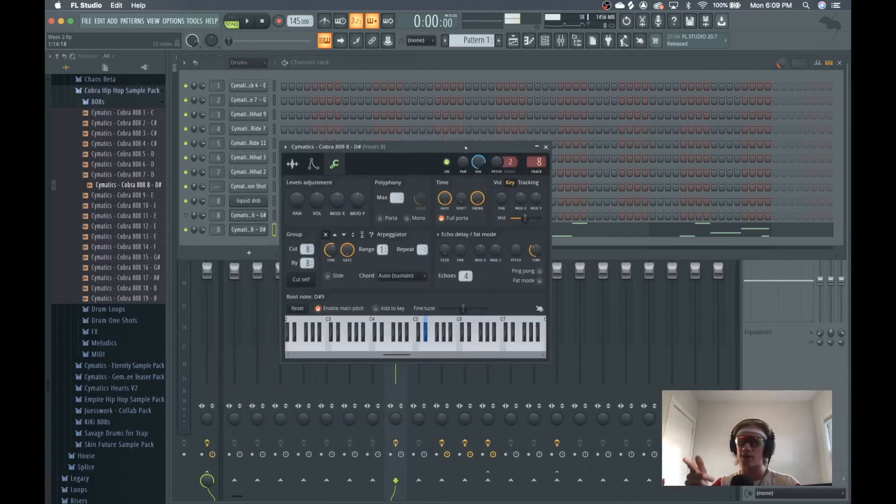